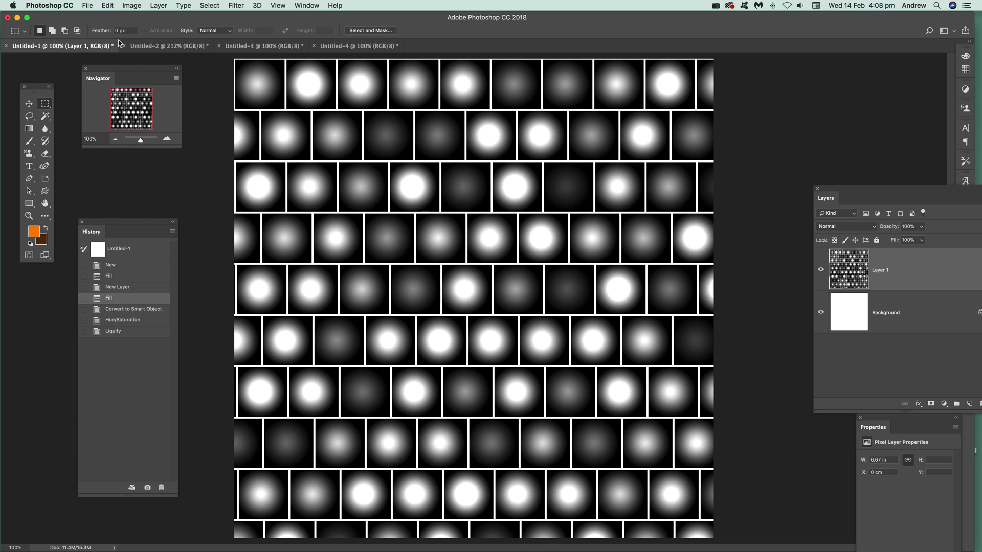
# Step: Revert Untitled-1 to its blank starting state and switch to the radial gradient document Untitled-2
pyautogui.click(120, 277)
pyautogui.click(123, 265)
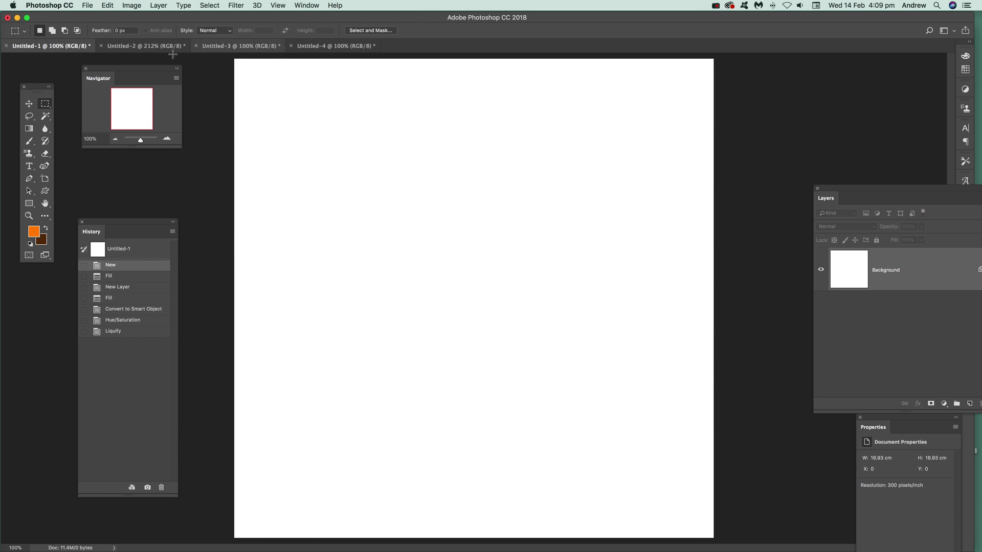
pyautogui.click(143, 46)
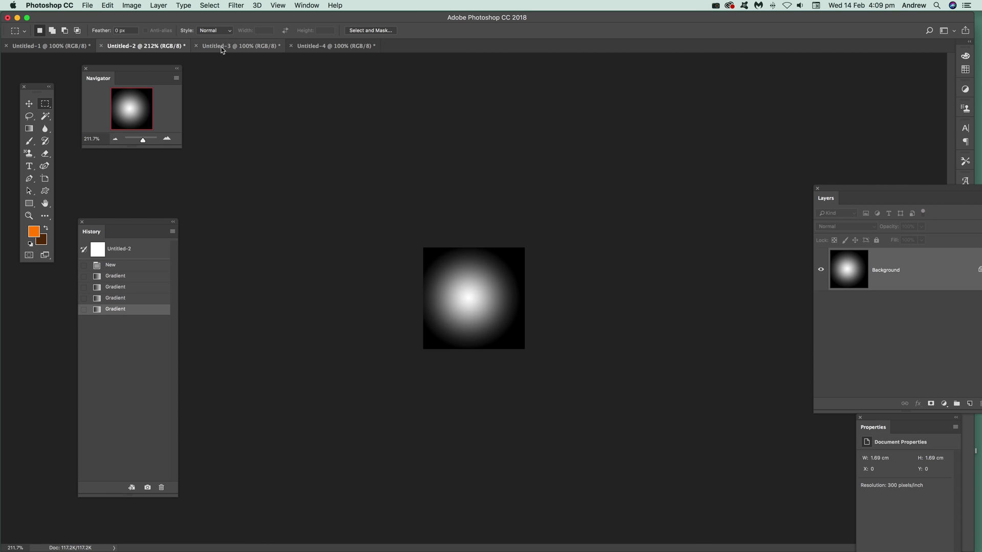
pyautogui.click(105, 6)
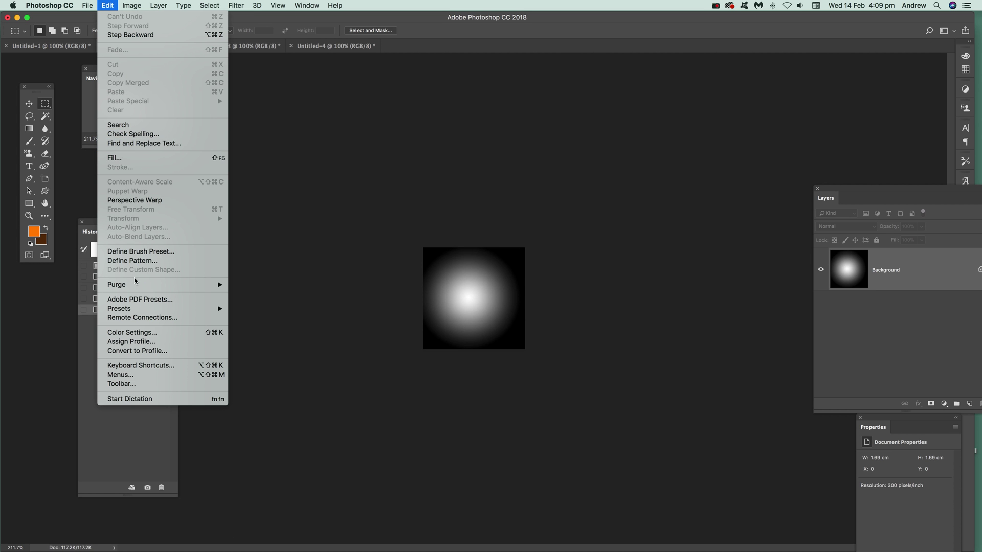
# Step: Look over the orange rectangle Untitled-3, then draw a tall rectangular marquee on swirly Untitled-4
pyautogui.click(251, 47)
pyautogui.click(251, 47)
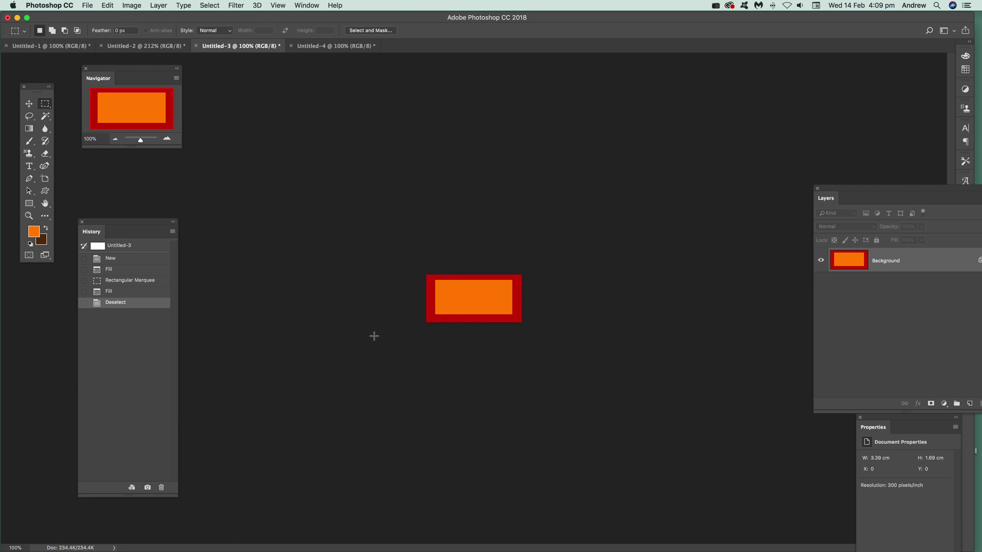
pyautogui.click(350, 51)
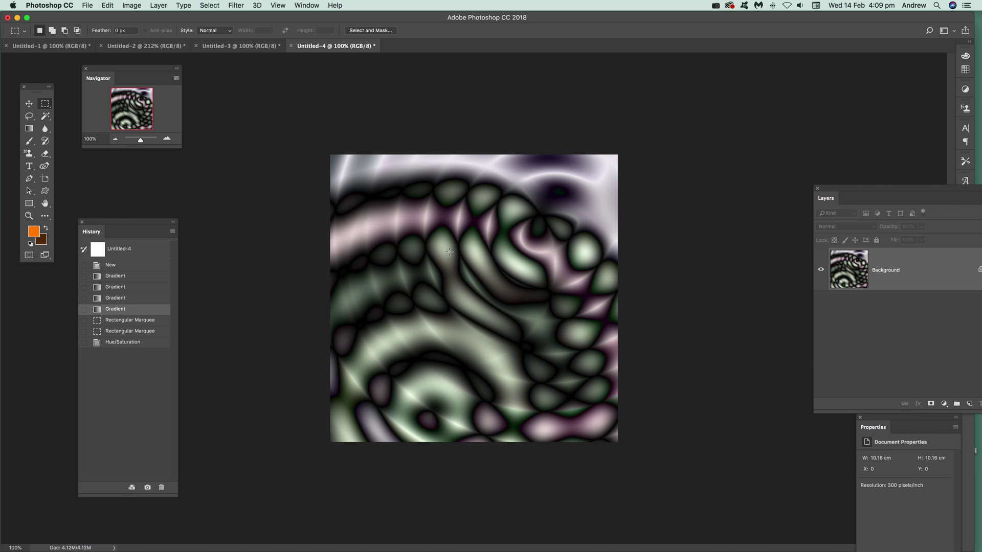
pyautogui.moveTo(411, 192); pyautogui.dragTo(463, 317)
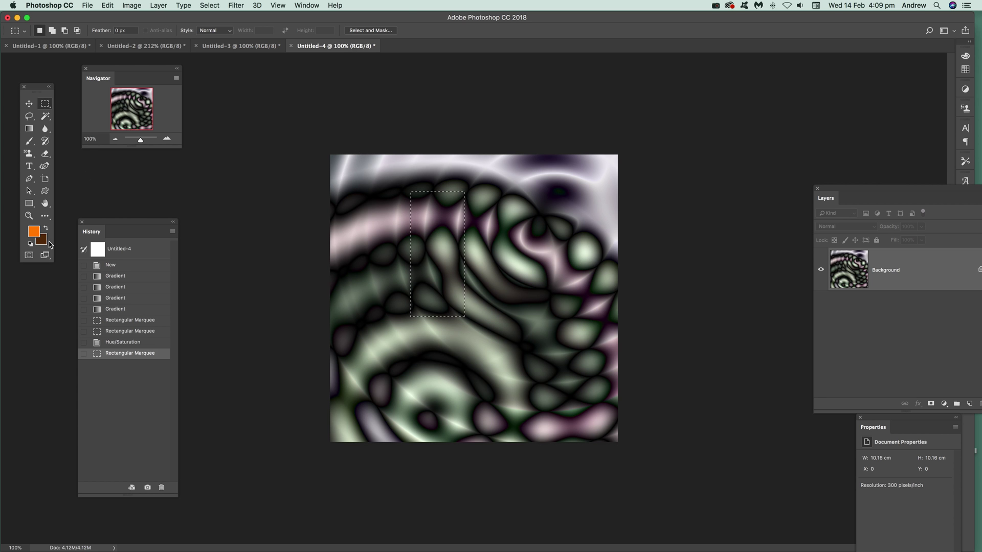
# Step: Fill blank Untitled-1 with the radial gradient custom pattern using the Brick Fill script
pyautogui.click(67, 46)
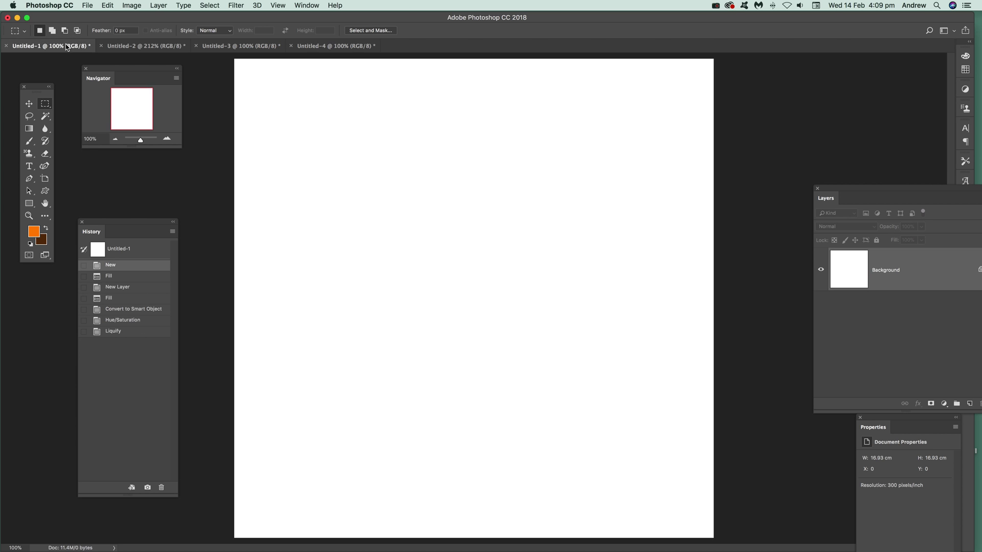
pyautogui.click(107, 5)
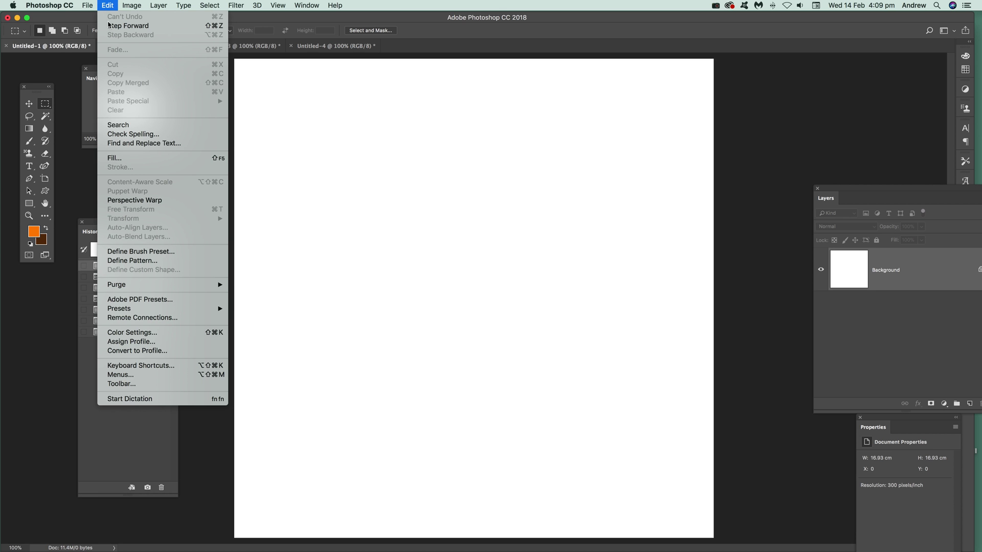
pyautogui.click(123, 161)
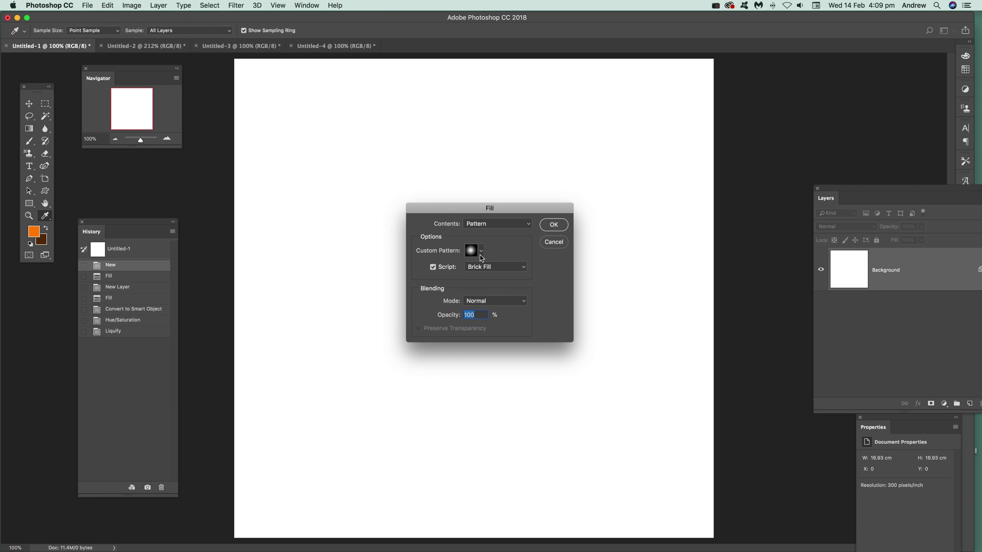
pyautogui.click(480, 251)
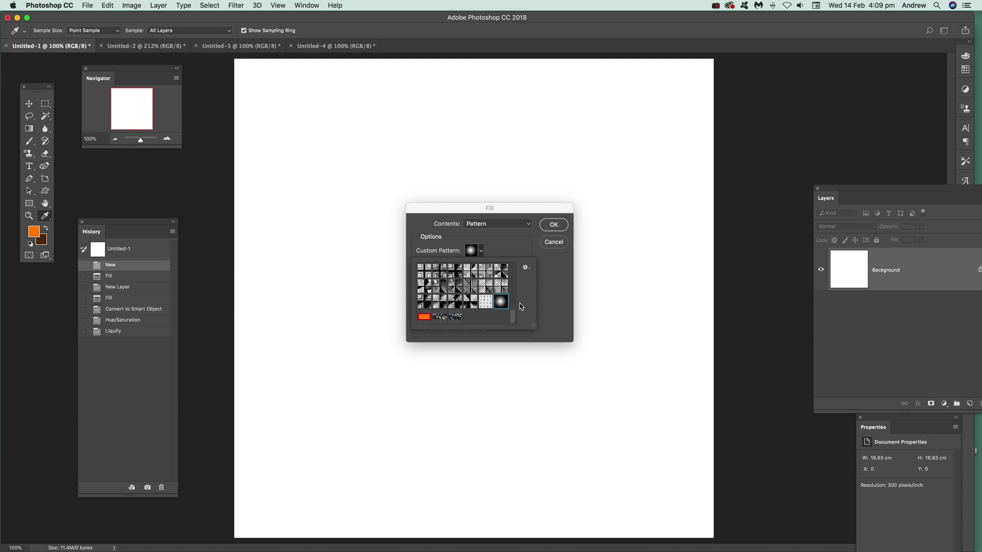
pyautogui.click(564, 307)
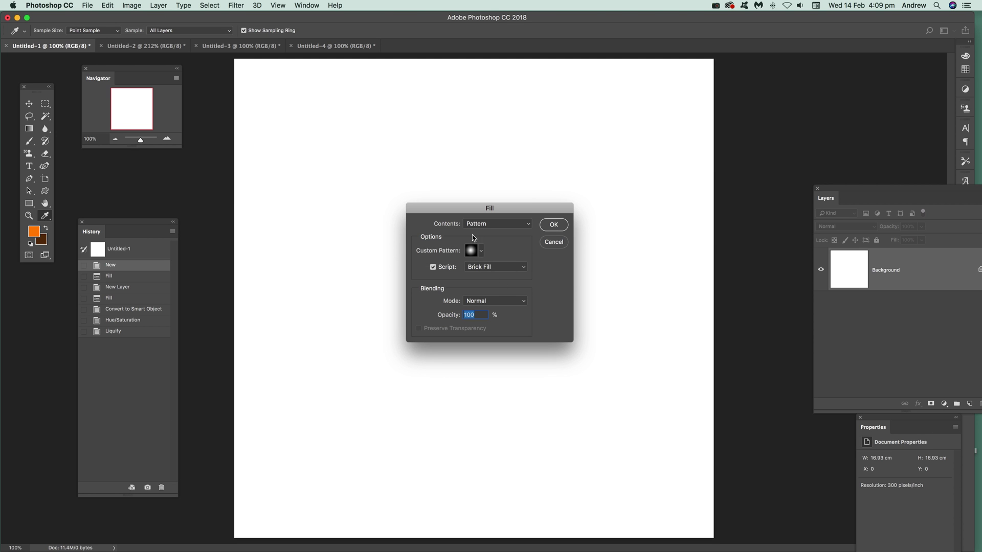
pyautogui.click(480, 225)
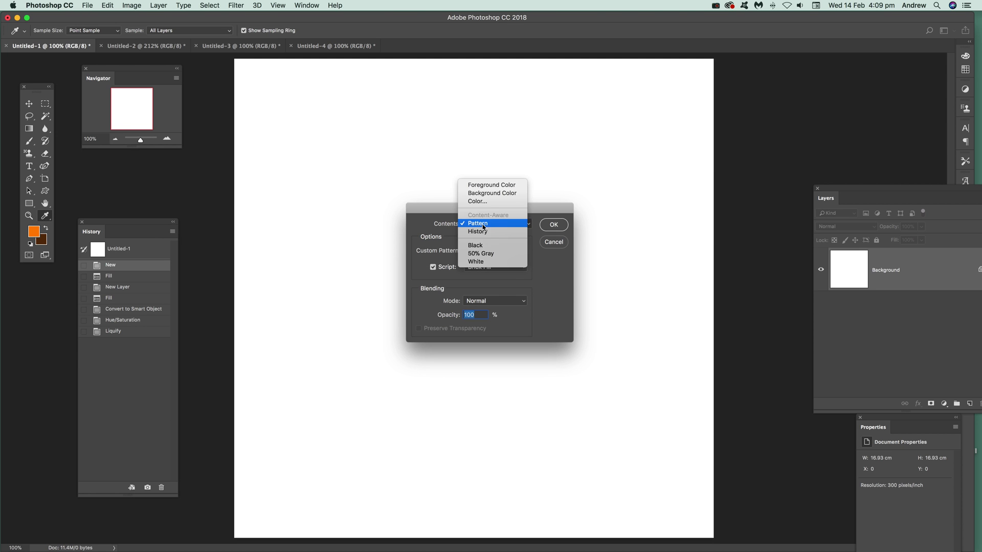
pyautogui.click(481, 225)
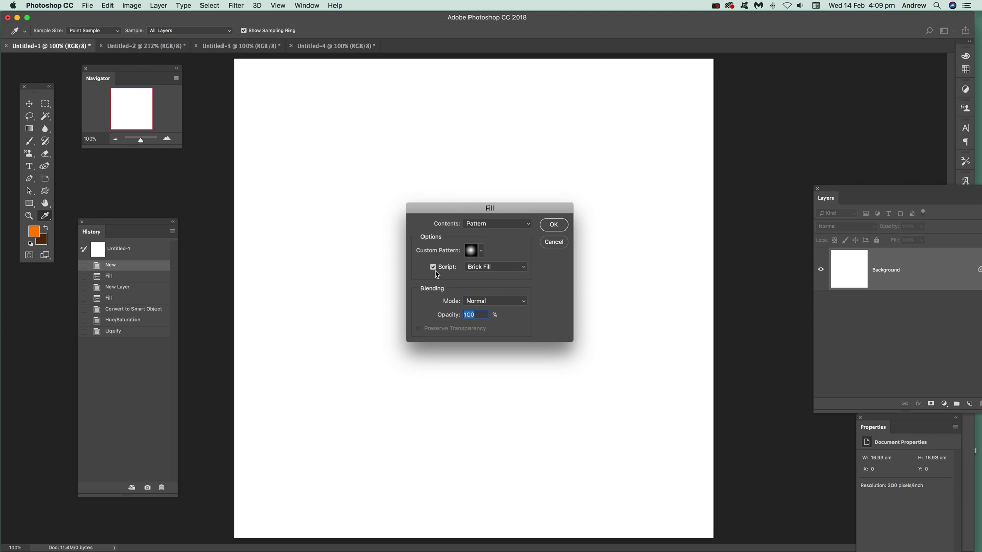
pyautogui.click(494, 270)
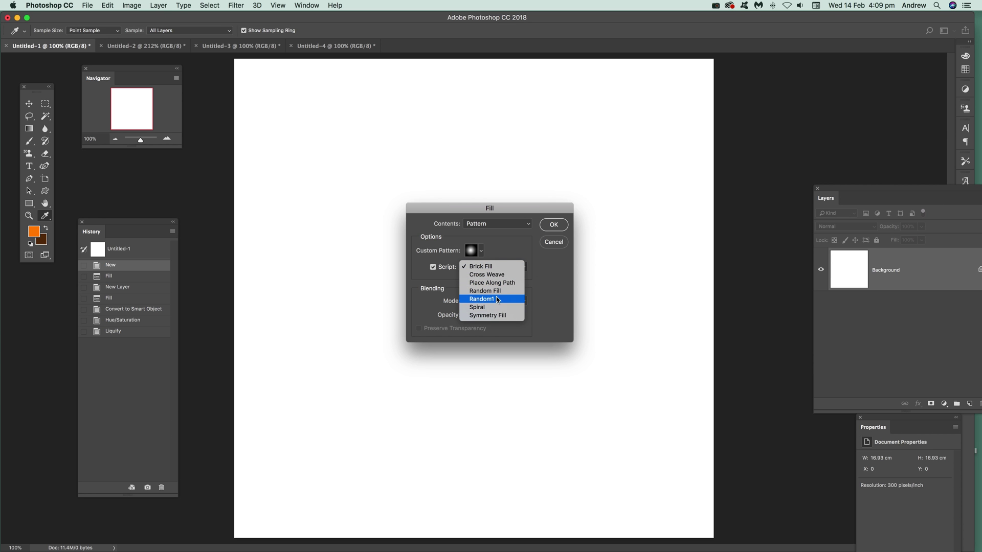
pyautogui.click(555, 300)
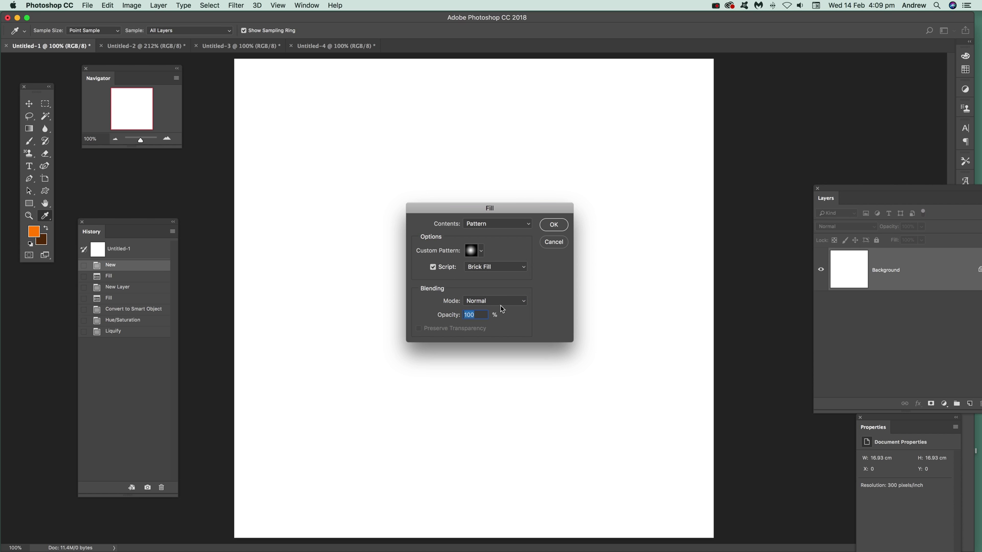
pyautogui.click(554, 225)
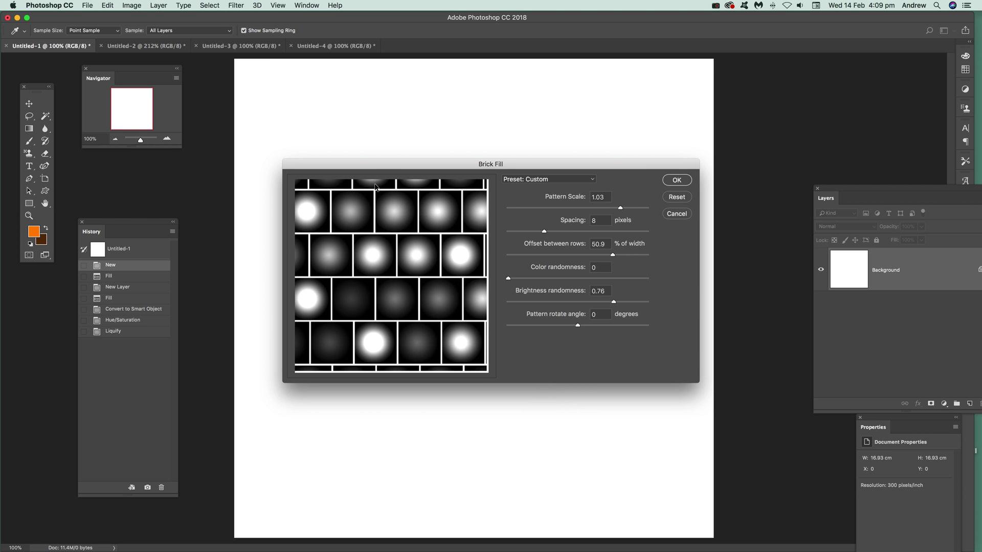
# Step: Experiment with a smaller pattern scale, negative brick spacing and different row offsets in Brick Fill
pyautogui.moveTo(385, 173); pyautogui.dragTo(392, 164)
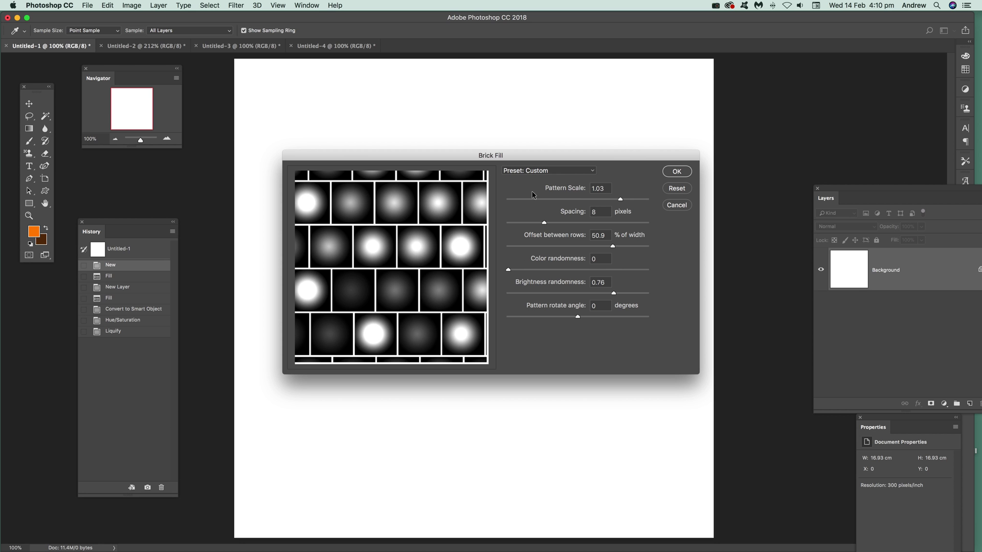
pyautogui.moveTo(620, 200)
pyautogui.mouseDown()
pyautogui.moveTo(522, 202)
pyautogui.moveTo(621, 199)
pyautogui.mouseUp()
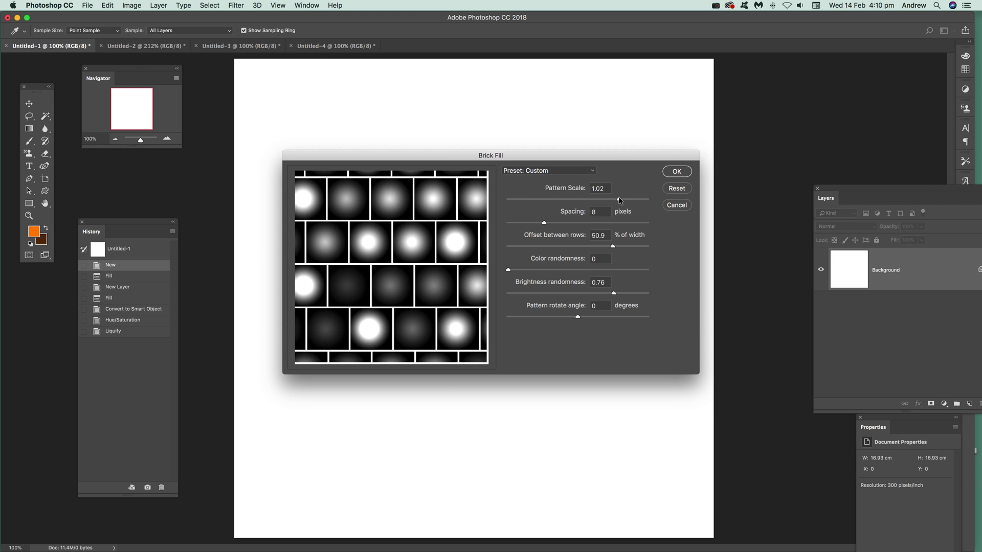
pyautogui.moveTo(548, 225)
pyautogui.mouseDown()
pyautogui.moveTo(513, 226)
pyautogui.moveTo(570, 226)
pyautogui.moveTo(544, 224)
pyautogui.mouseUp()
pyautogui.moveTo(613, 249)
pyautogui.mouseDown()
pyautogui.moveTo(636, 249)
pyautogui.moveTo(537, 250)
pyautogui.moveTo(615, 250)
pyautogui.mouseUp()
# Step: Set colour randomness 0, brightness randomness 0.94 and rotation 0°, then apply the brick fill
pyautogui.moveTo(508, 269); pyautogui.dragTo(645, 271)
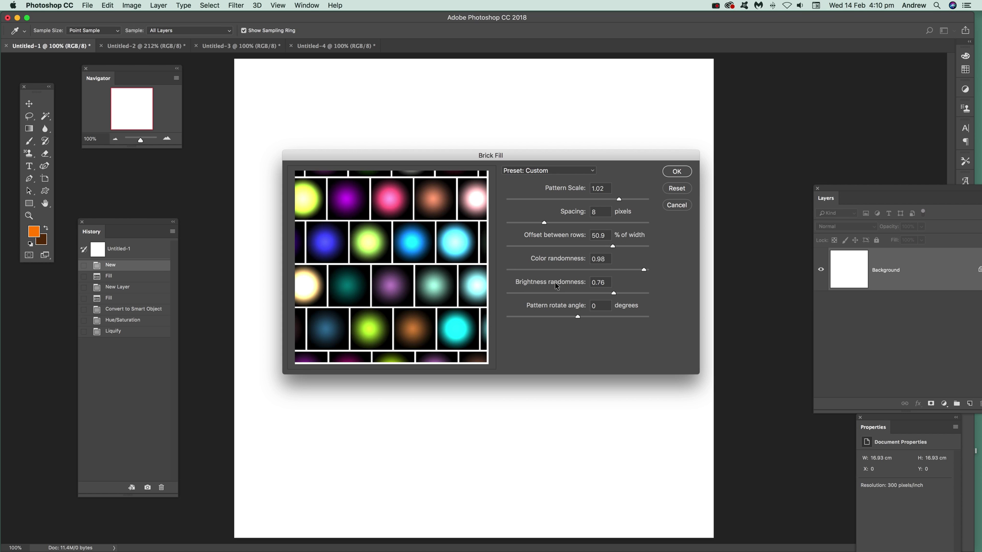
pyautogui.click(509, 270)
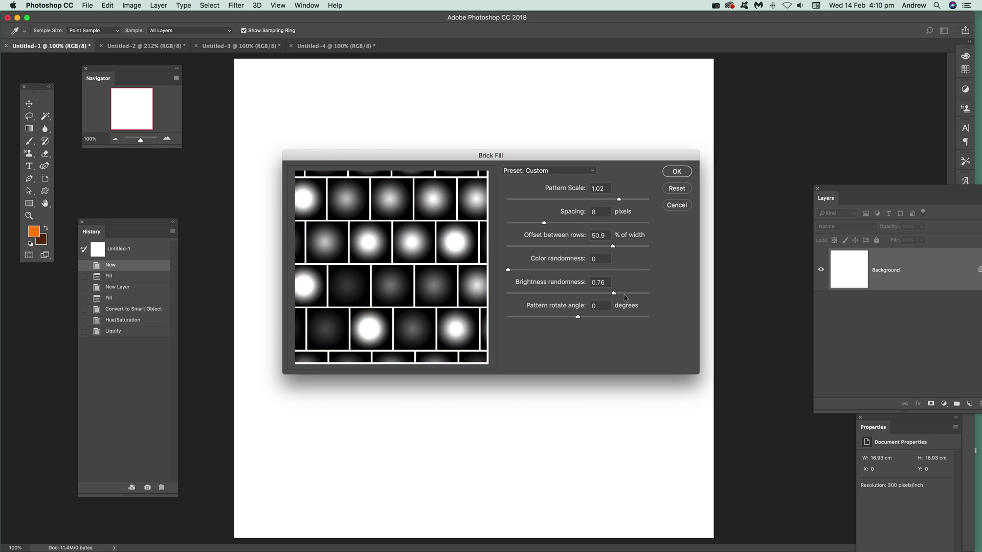
pyautogui.moveTo(579, 294); pyautogui.dragTo(483, 298)
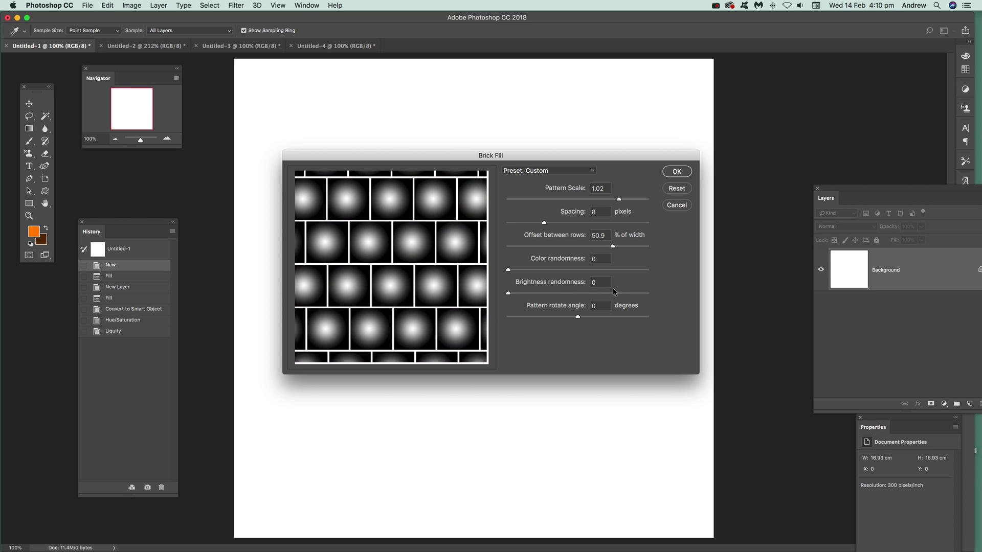
pyautogui.moveTo(599, 294); pyautogui.dragTo(640, 294)
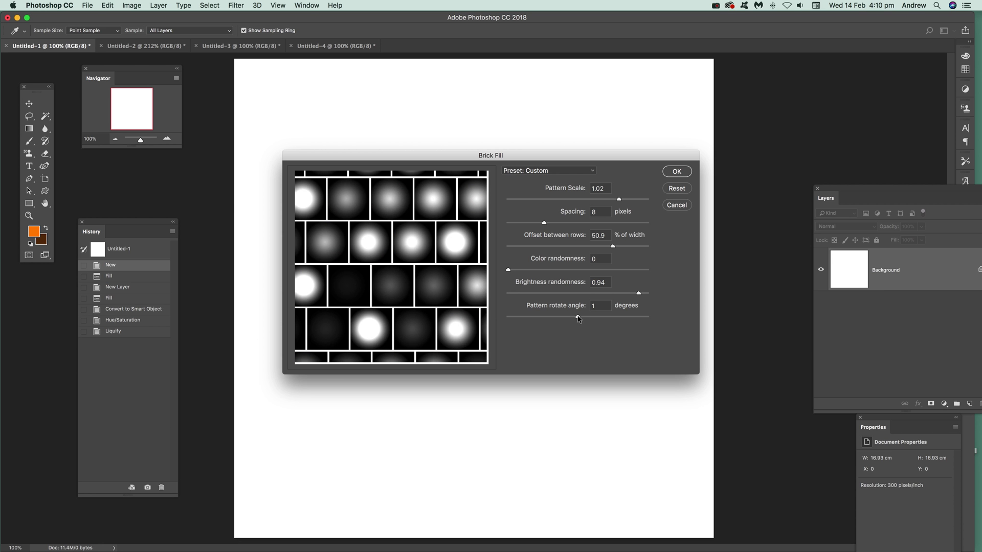
pyautogui.moveTo(578, 319)
pyautogui.mouseDown()
pyautogui.moveTo(555, 318)
pyautogui.moveTo(570, 305)
pyautogui.mouseUp()
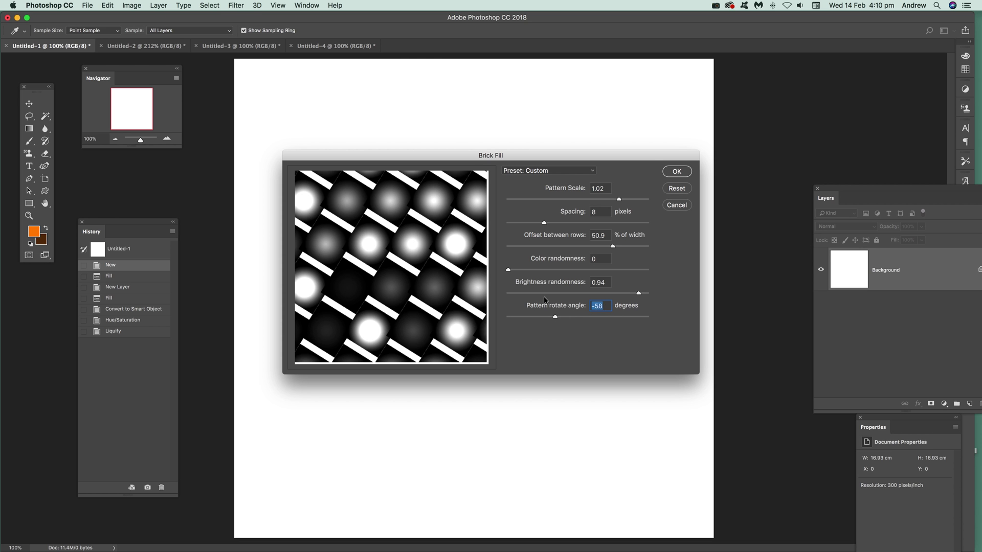
pyautogui.write('0')
pyautogui.press('Tab')
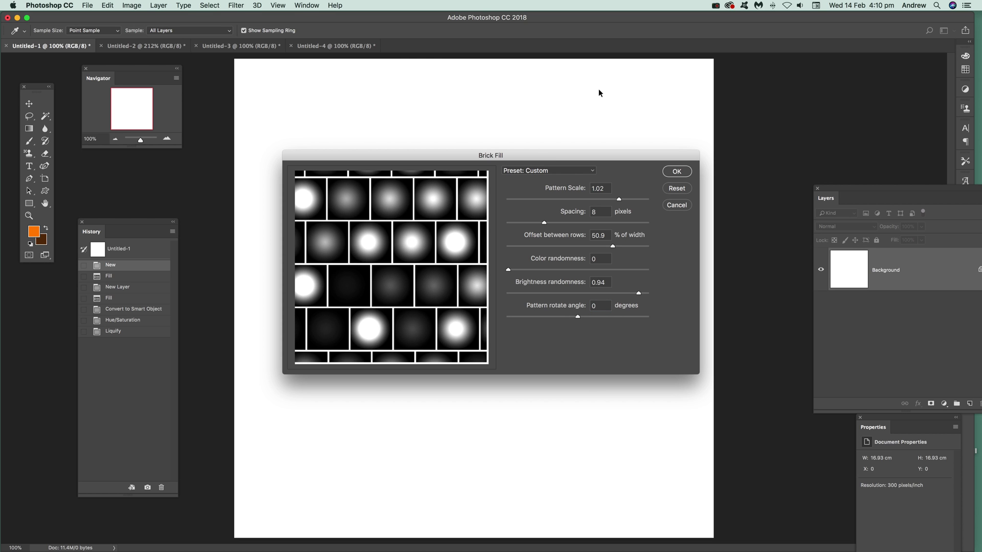
pyautogui.click(676, 171)
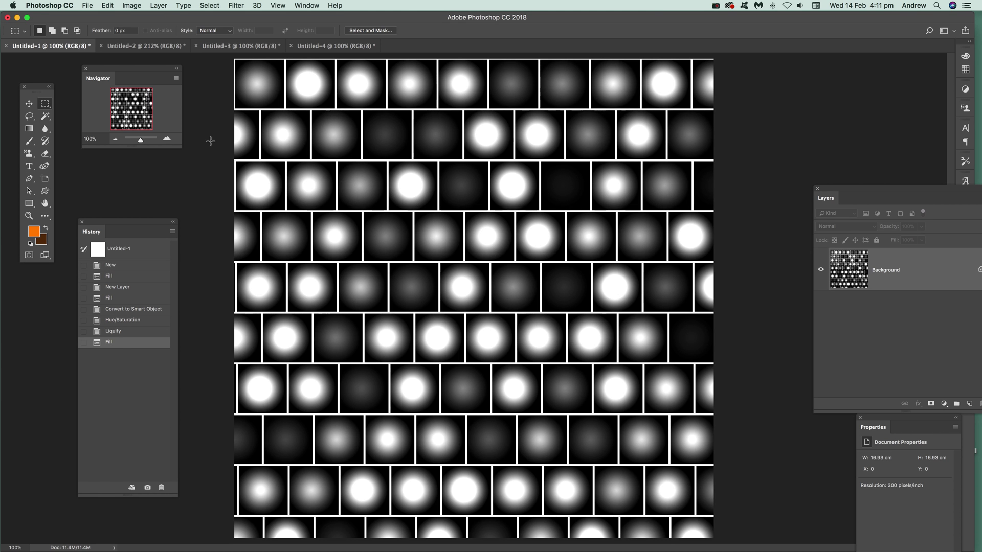
# Step: Step through History back to the New Layer state with an empty Layer 1
pyautogui.click(120, 288)
pyautogui.click(120, 278)
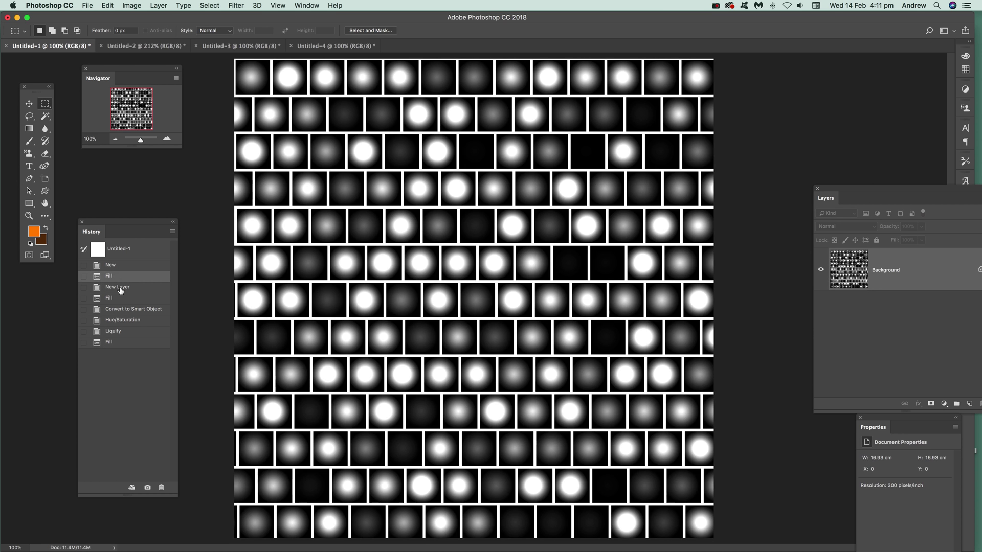
pyautogui.click(121, 288)
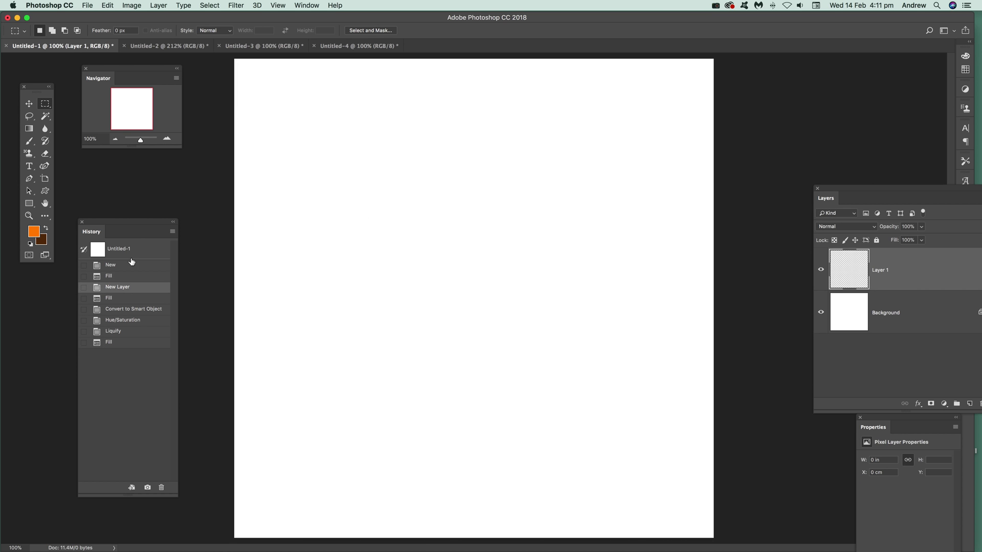
# Step: Fill Layer 1 with the glowing-circle Brick Fill pattern, accepting the default brick settings
pyautogui.click(158, 5)
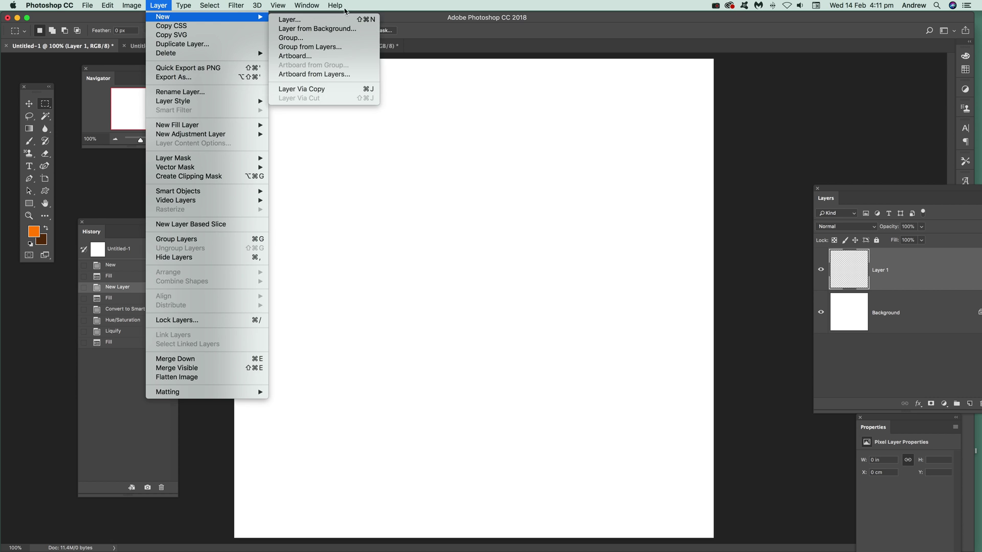
pyautogui.click(550, 243)
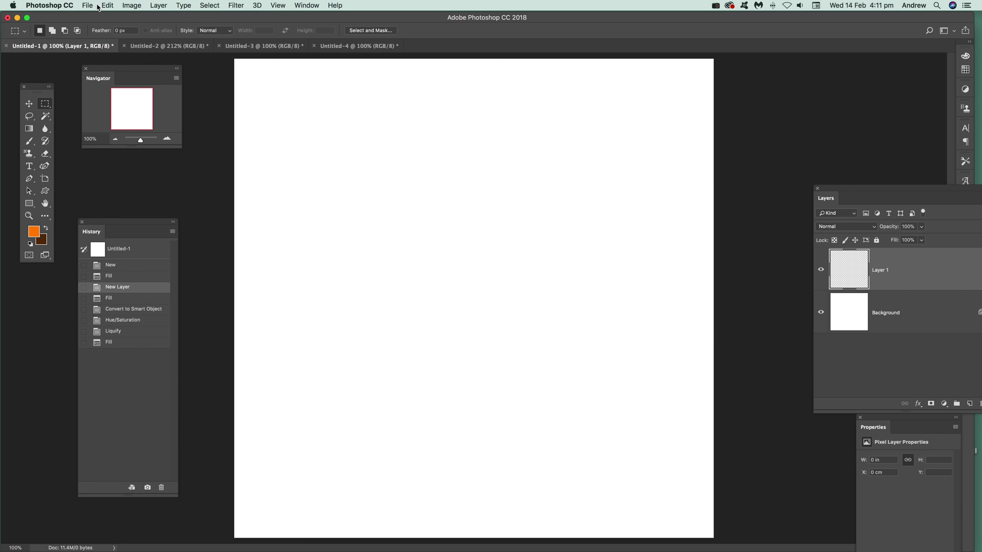
pyautogui.click(123, 5)
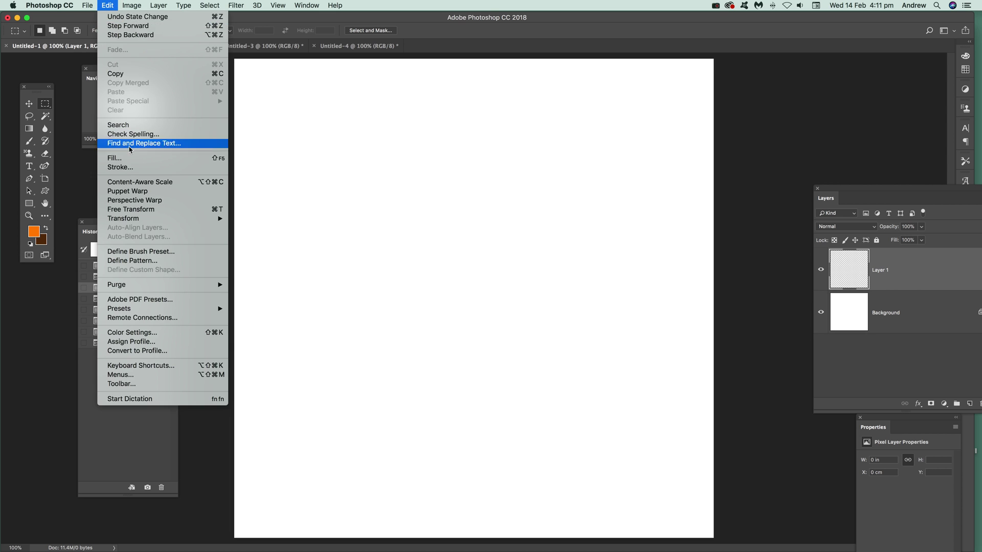
pyautogui.click(134, 155)
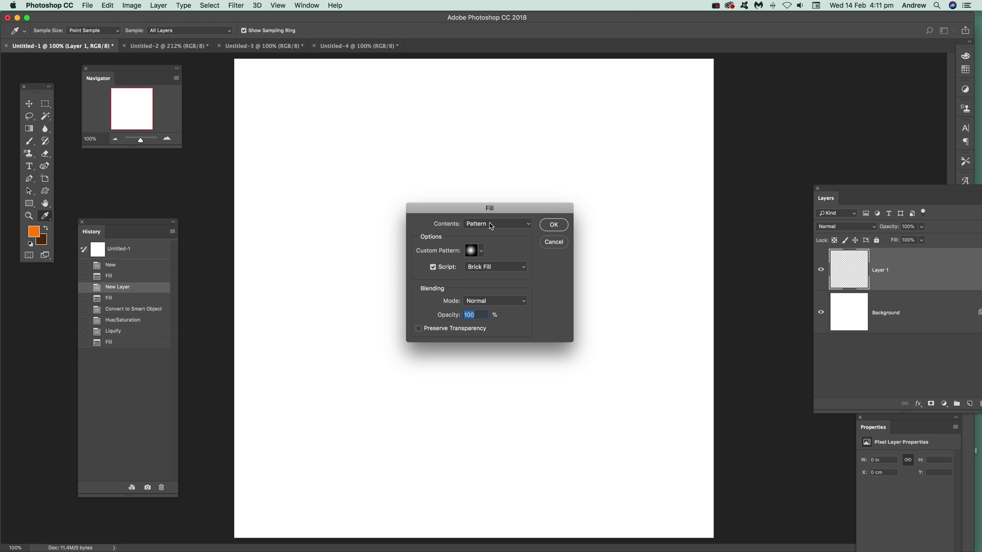
pyautogui.click(554, 225)
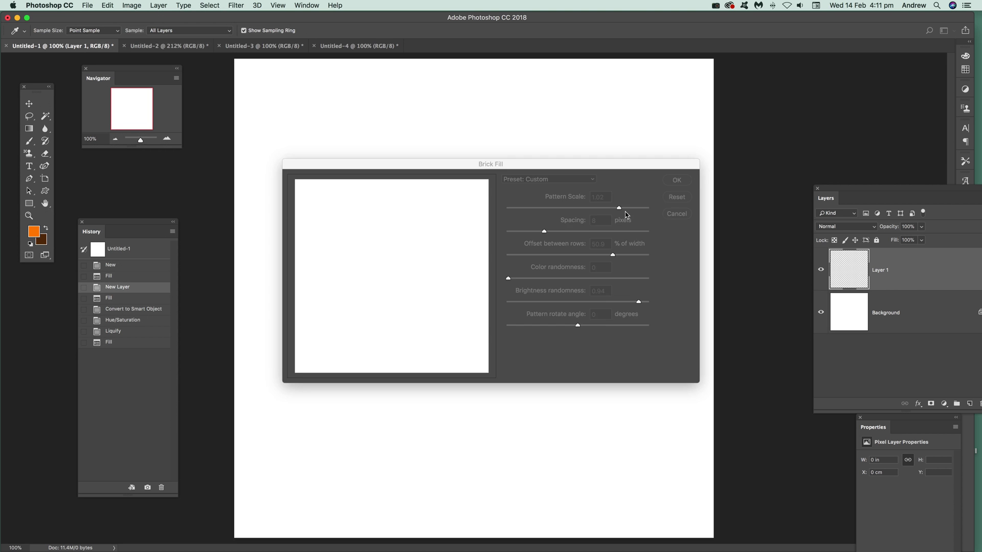
pyautogui.click(675, 180)
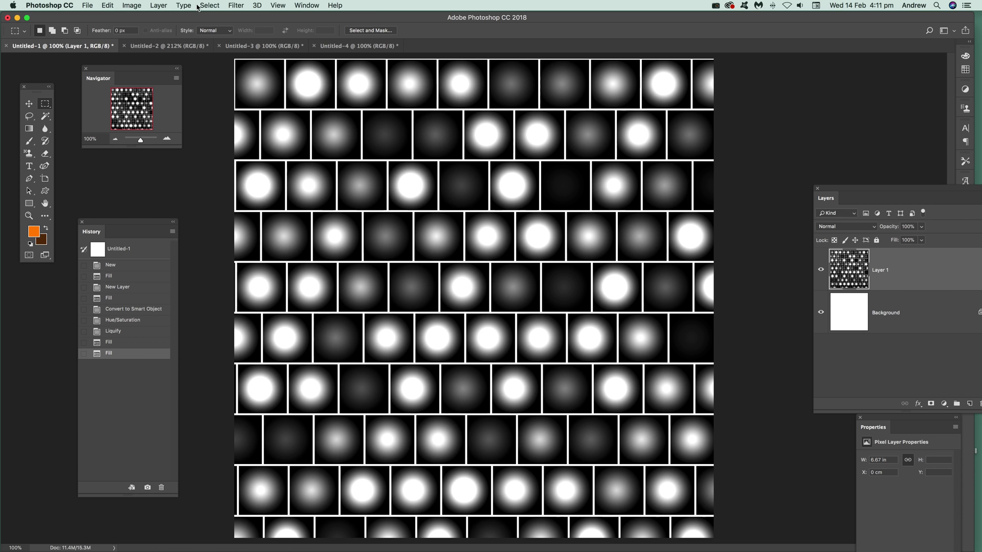
# Step: Convert the brick-filled Layer 1 into an embedded smart object via Layer > Smart Objects
pyautogui.click(168, 5)
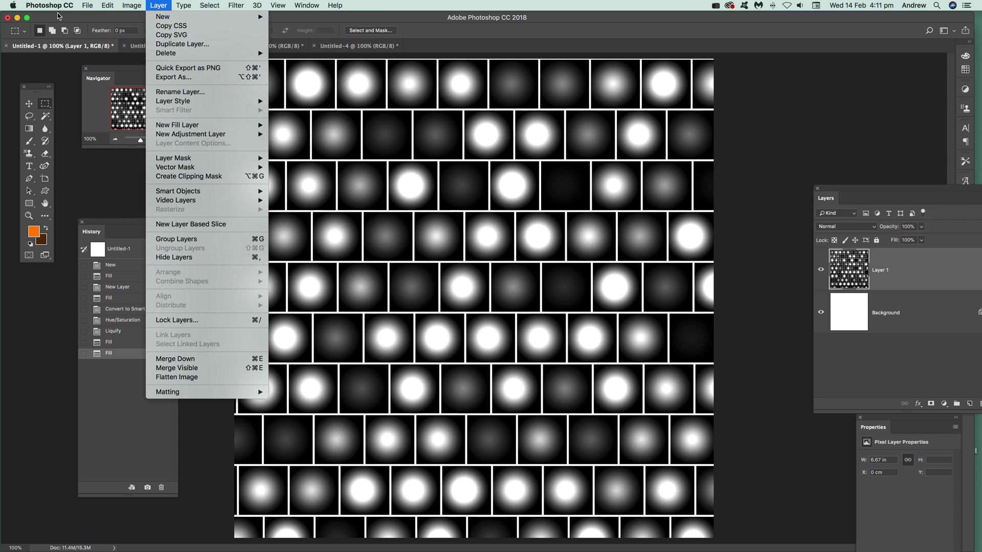
pyautogui.moveTo(102, 8)
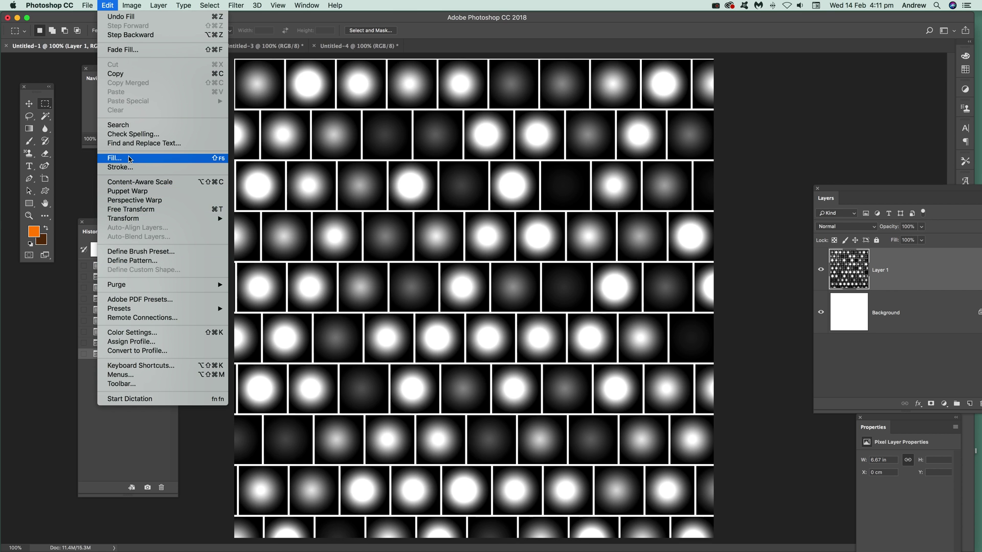
pyautogui.click(417, 201)
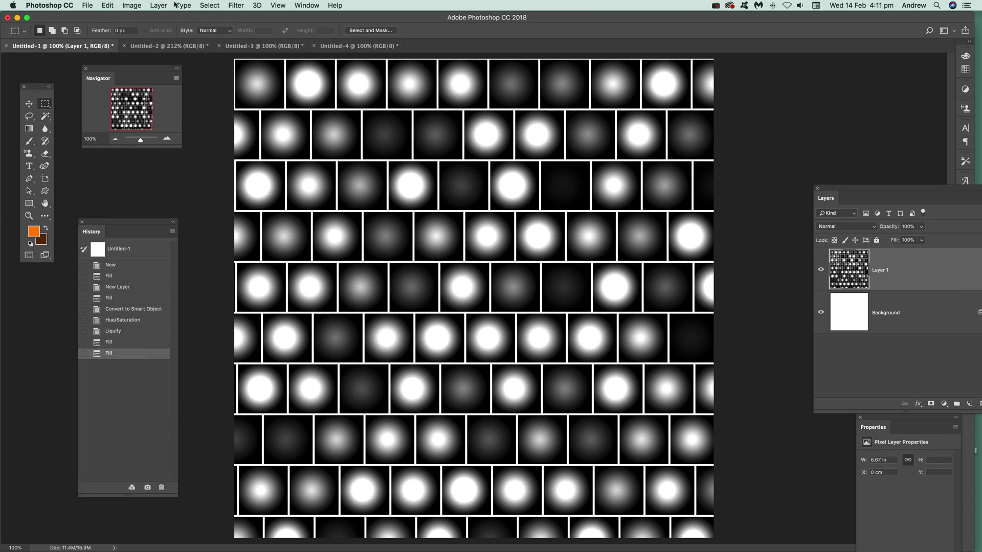
pyautogui.click(157, 7)
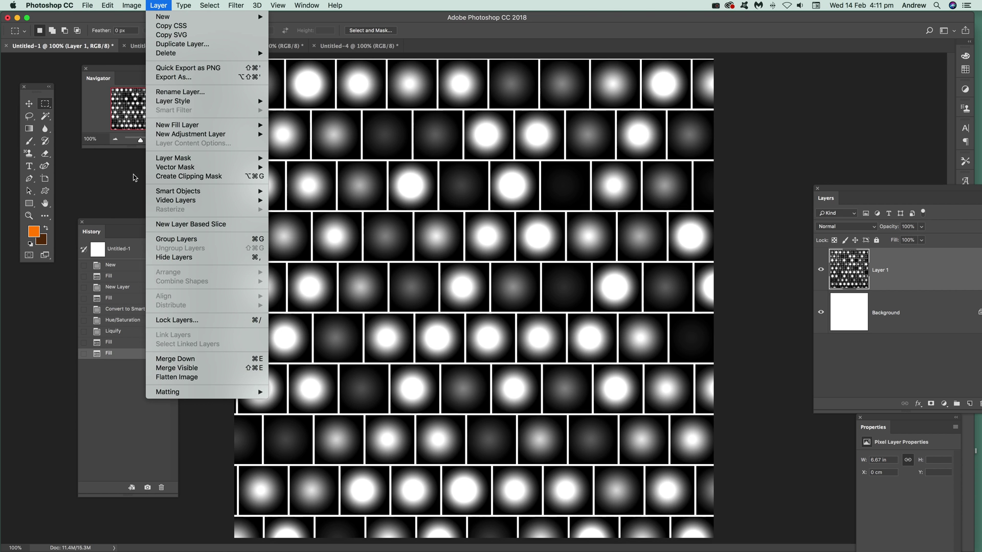
pyautogui.moveTo(198, 193)
pyautogui.click(296, 193)
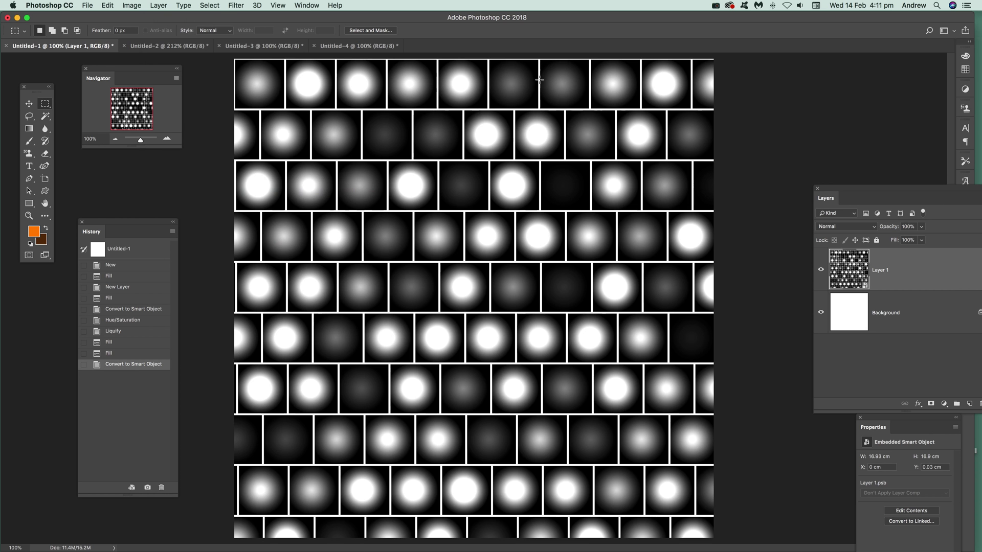
pyautogui.click(134, 7)
# Step: Add a colorized Hue/Saturation smart filter tinting the tiles mint green, hue 164, saturation 82
pyautogui.moveTo(135, 32)
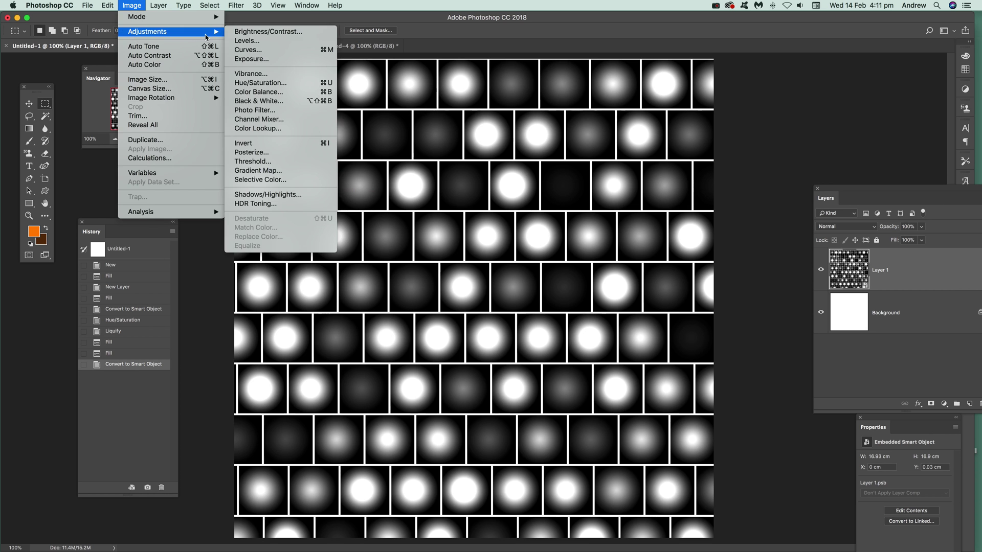
pyautogui.click(266, 83)
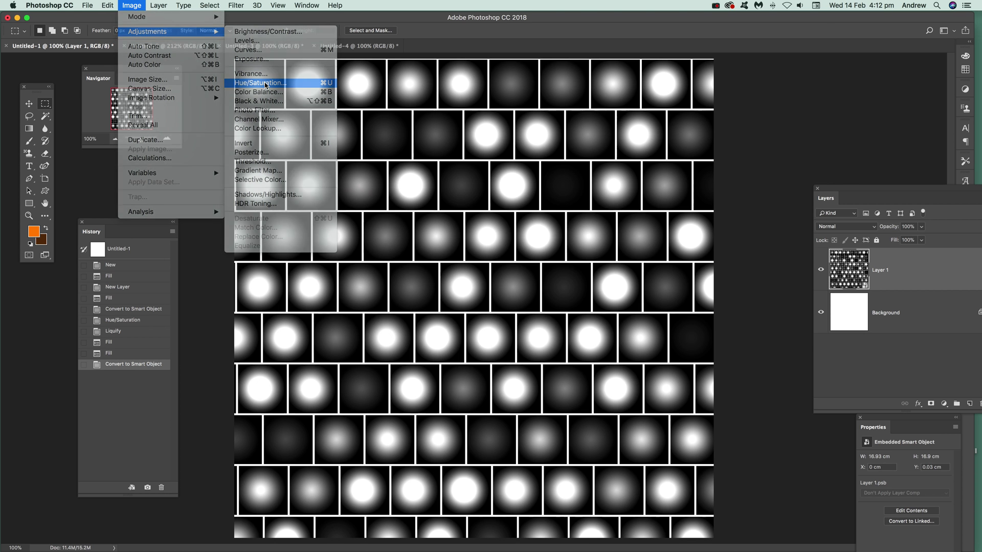
pyautogui.moveTo(470, 198); pyautogui.dragTo(490, 201)
pyautogui.click(561, 250)
pyautogui.moveTo(445, 222); pyautogui.dragTo(466, 201)
pyautogui.click(572, 152)
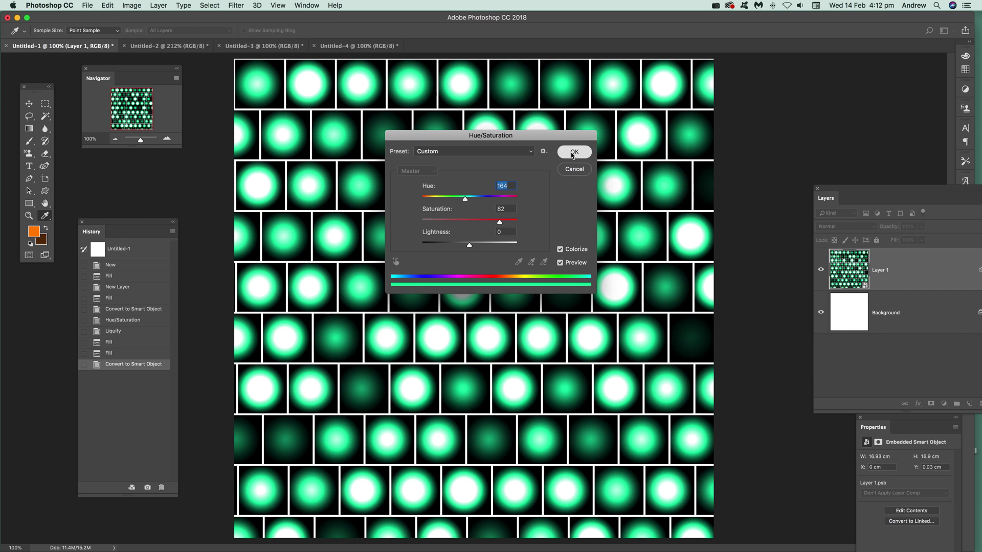
pyautogui.click(237, 6)
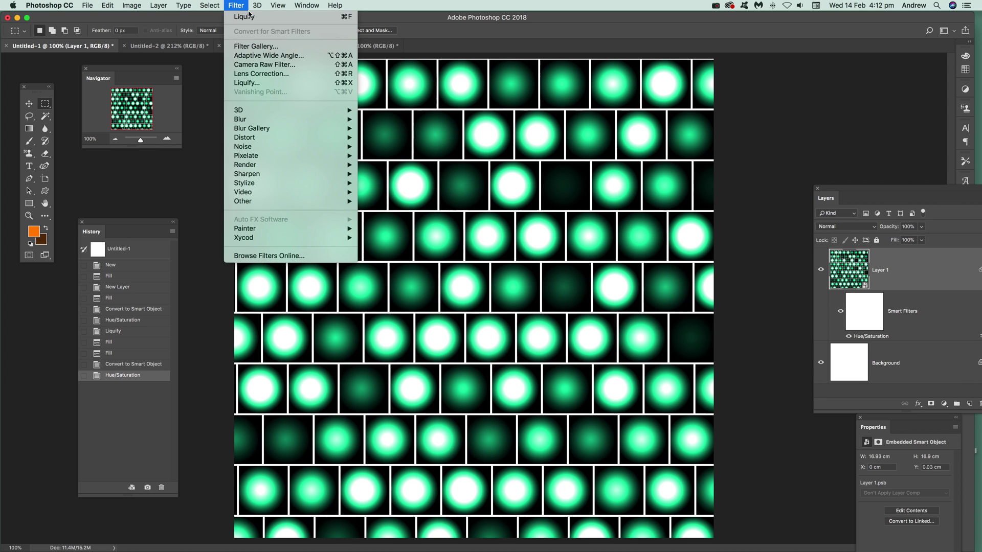
# Step: Swirl the green tiles with Liquify's Forward Warp across the centre, lower corners and top areas
pyautogui.click(262, 83)
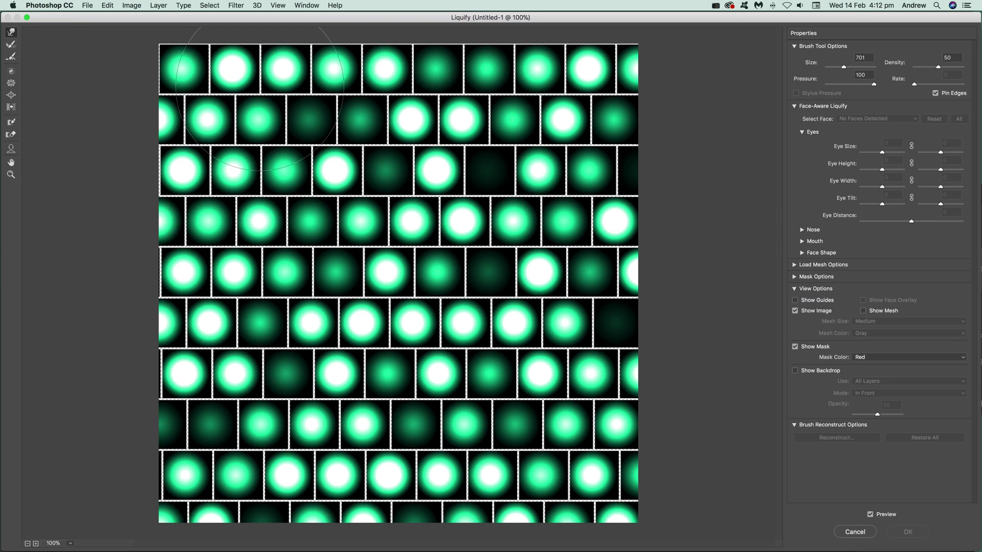
pyautogui.moveTo(322, 158)
pyautogui.mouseDown()
pyautogui.moveTo(287, 225)
pyautogui.moveTo(164, 368)
pyautogui.mouseUp()
pyautogui.moveTo(358, 317)
pyautogui.mouseDown()
pyautogui.moveTo(471, 220)
pyautogui.moveTo(568, 210)
pyautogui.moveTo(419, 66)
pyautogui.moveTo(358, 133)
pyautogui.mouseUp()
pyautogui.moveTo(304, 398); pyautogui.dragTo(297, 409)
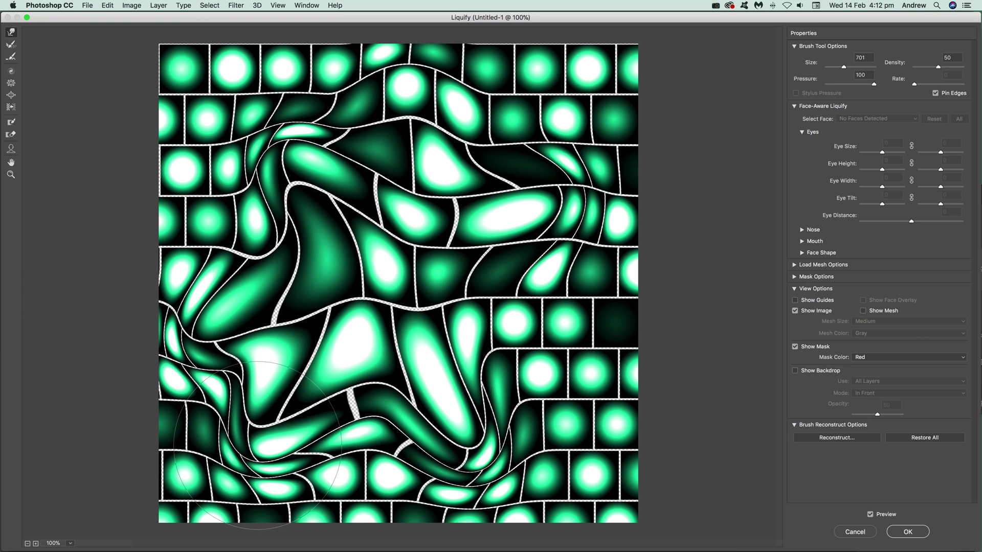
pyautogui.moveTo(565, 353); pyautogui.dragTo(645, 424)
pyautogui.moveTo(588, 168); pyautogui.dragTo(558, 84)
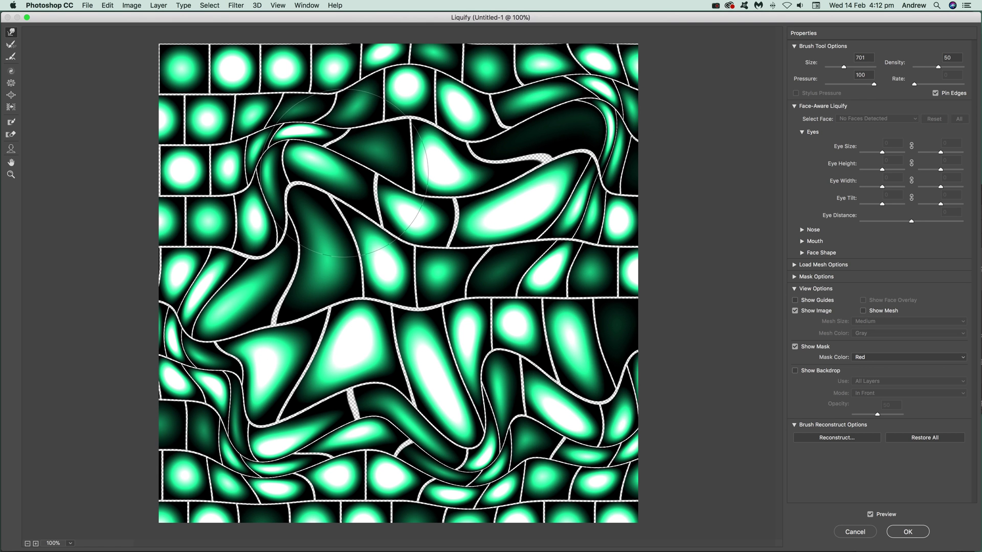
pyautogui.moveTo(332, 153); pyautogui.dragTo(298, 188)
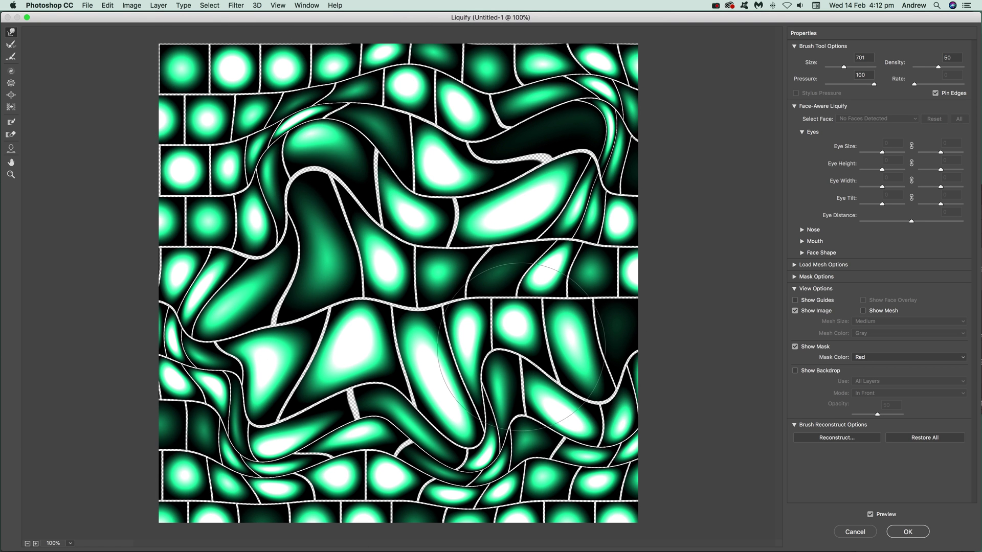
pyautogui.click(909, 530)
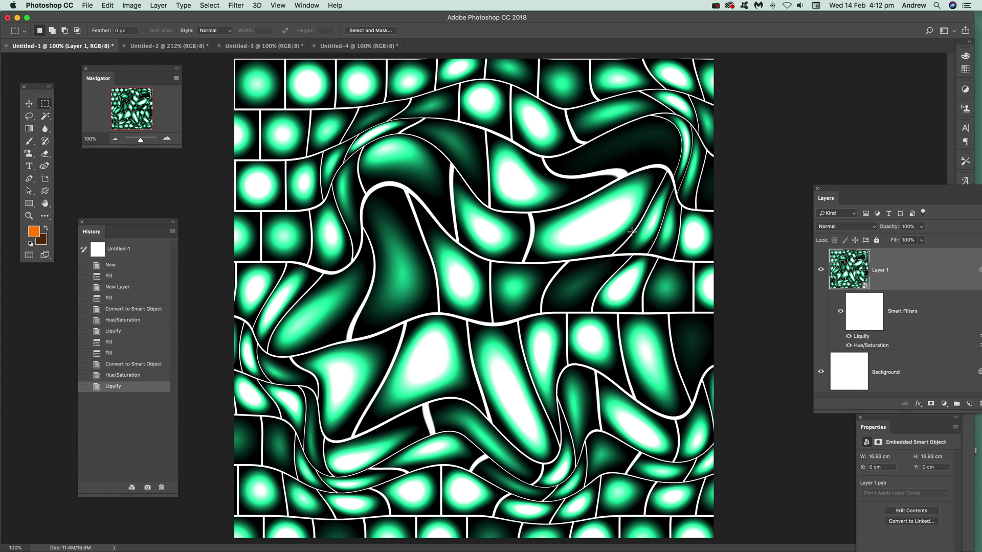
# Step: Step back through History to the blank starting canvas
pyautogui.click(120, 288)
pyautogui.click(123, 276)
pyautogui.click(125, 267)
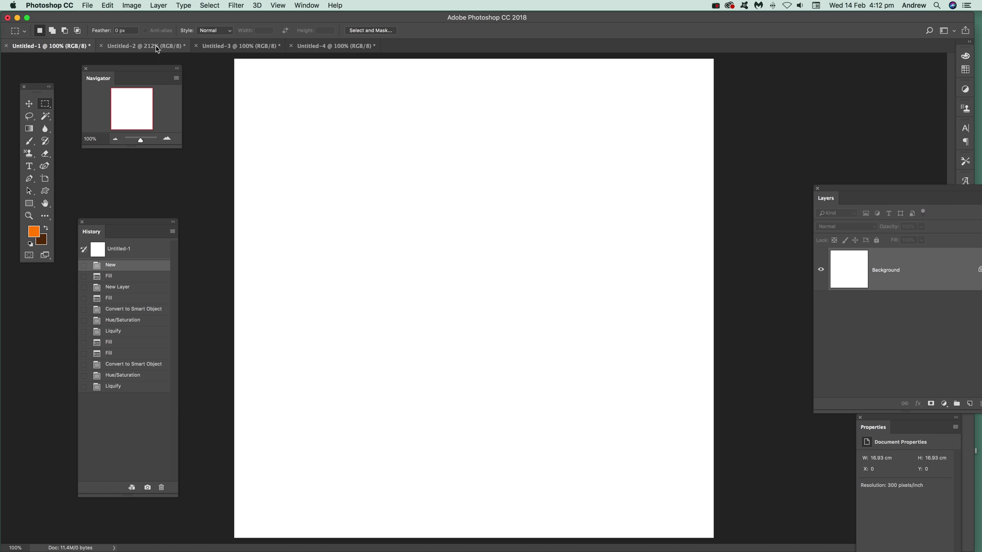
# Step: Start an Edit > Fill using the orange rectangle pattern with the Brick Fill script
pyautogui.click(108, 6)
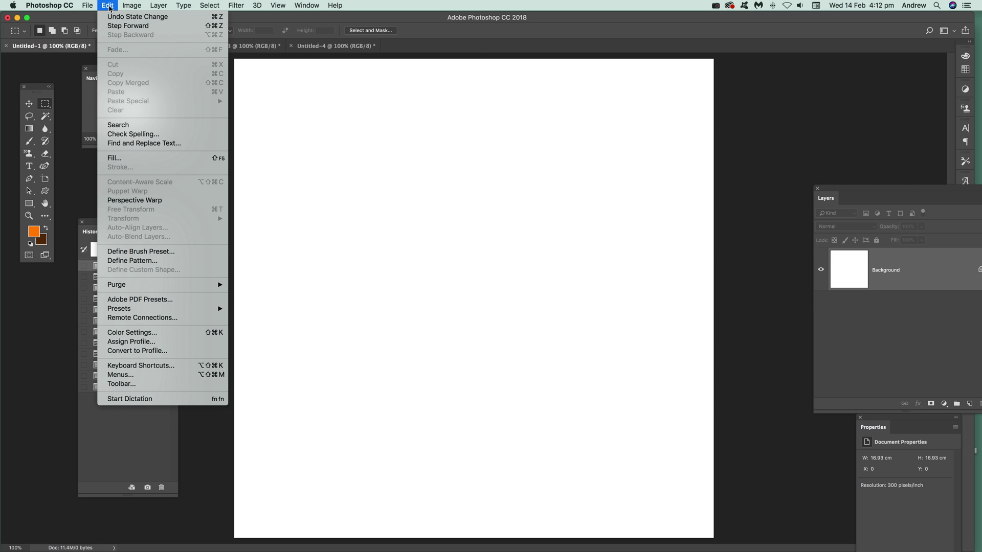
pyautogui.click(115, 158)
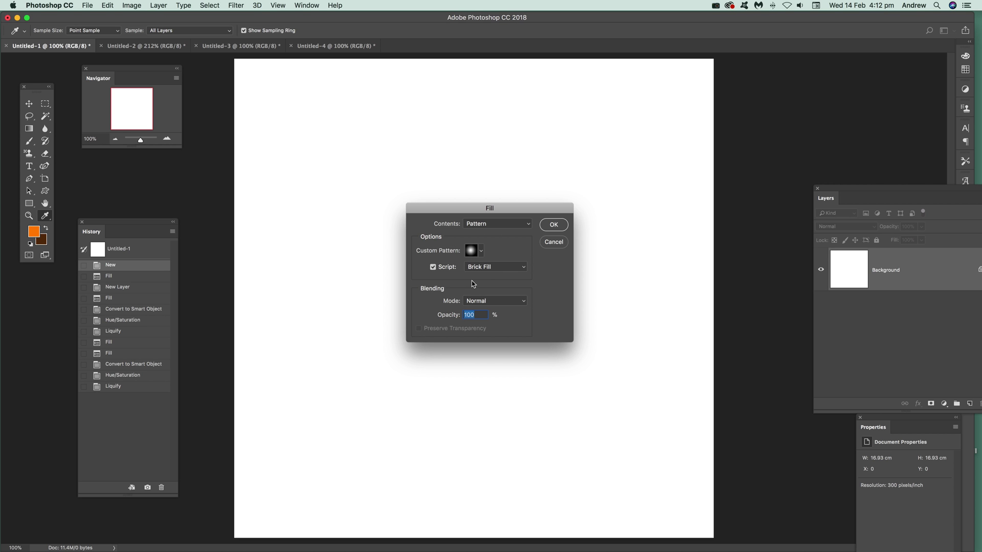
pyautogui.click(481, 251)
pyautogui.click(424, 317)
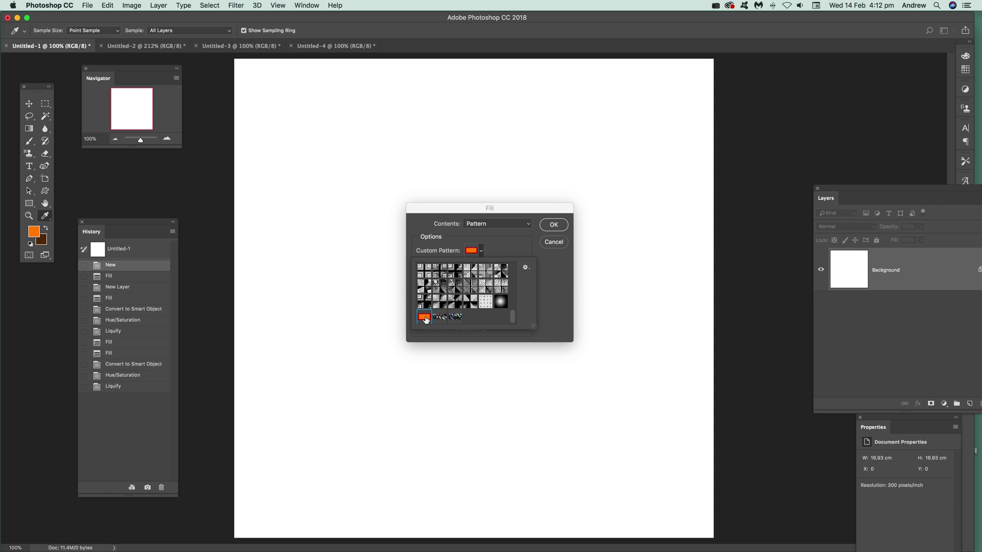
pyautogui.click(555, 283)
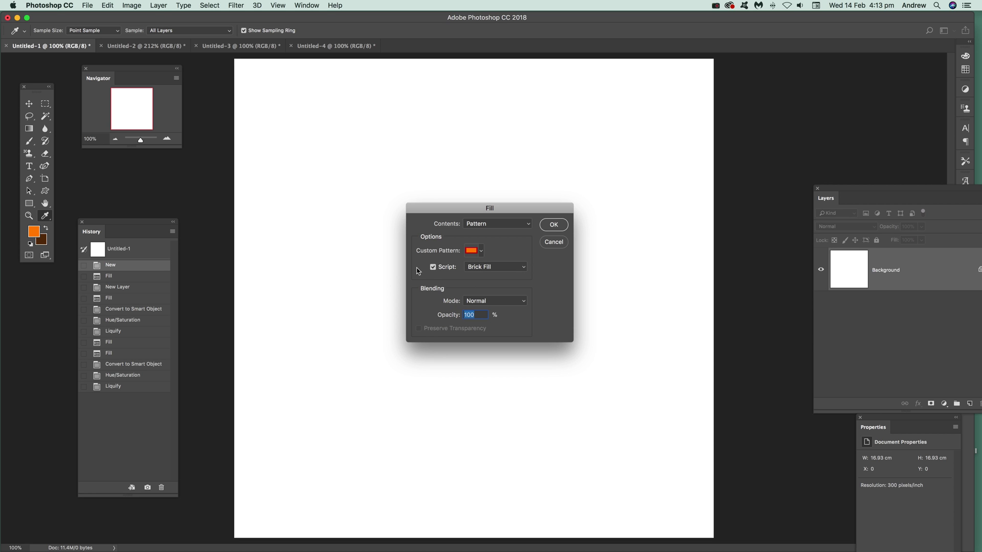
pyautogui.click(554, 226)
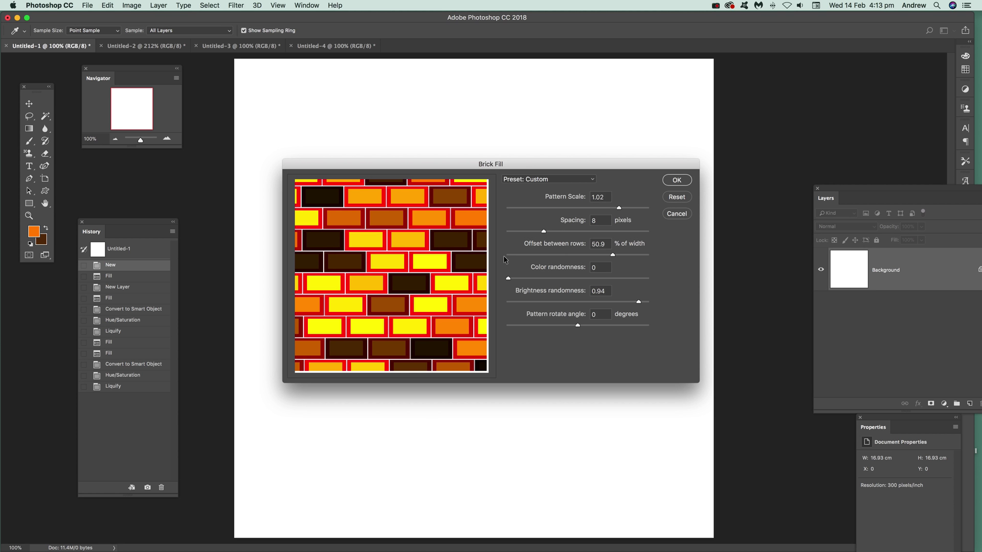
# Step: Set Brick Fill colour randomness 0.85, brightness randomness 0.87 and spacing 44 pixels
pyautogui.moveTo(575, 279); pyautogui.dragTo(610, 279)
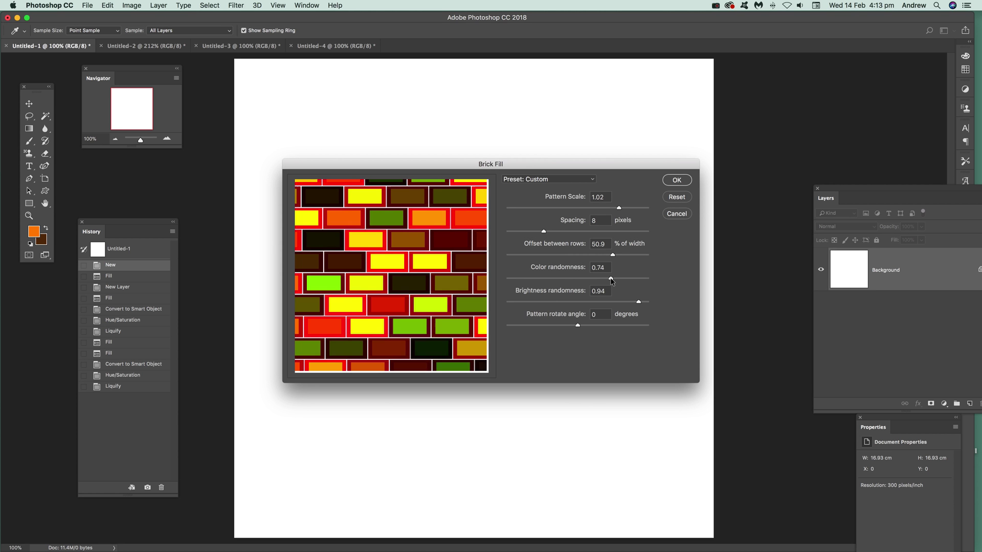
pyautogui.click(626, 278)
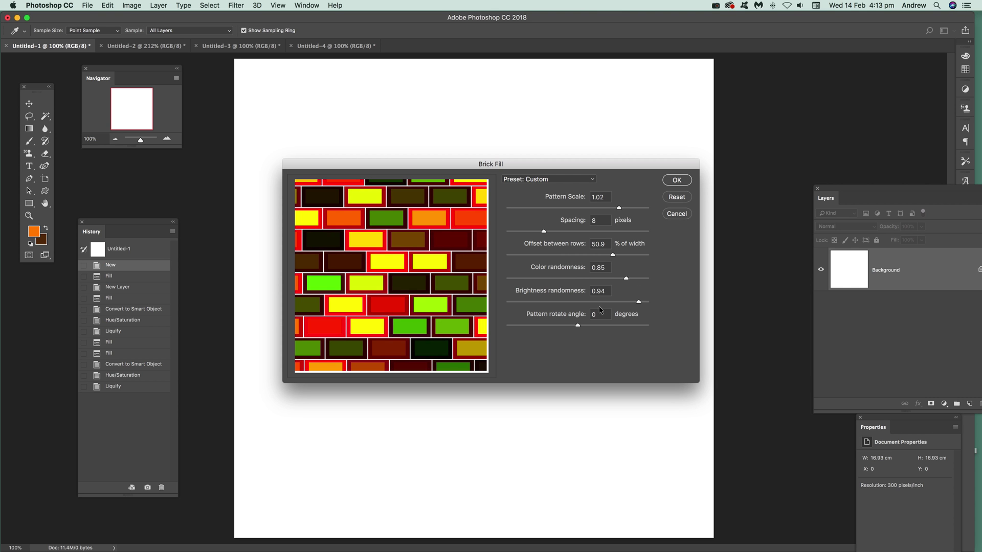
pyautogui.click(573, 303)
pyautogui.moveTo(573, 302); pyautogui.dragTo(537, 303)
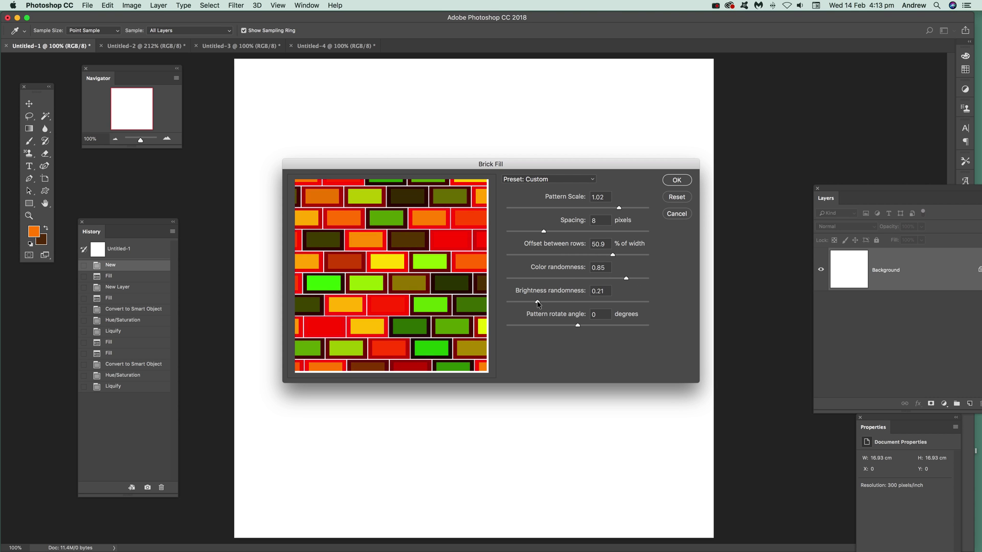
pyautogui.moveTo(628, 301); pyautogui.dragTo(629, 302)
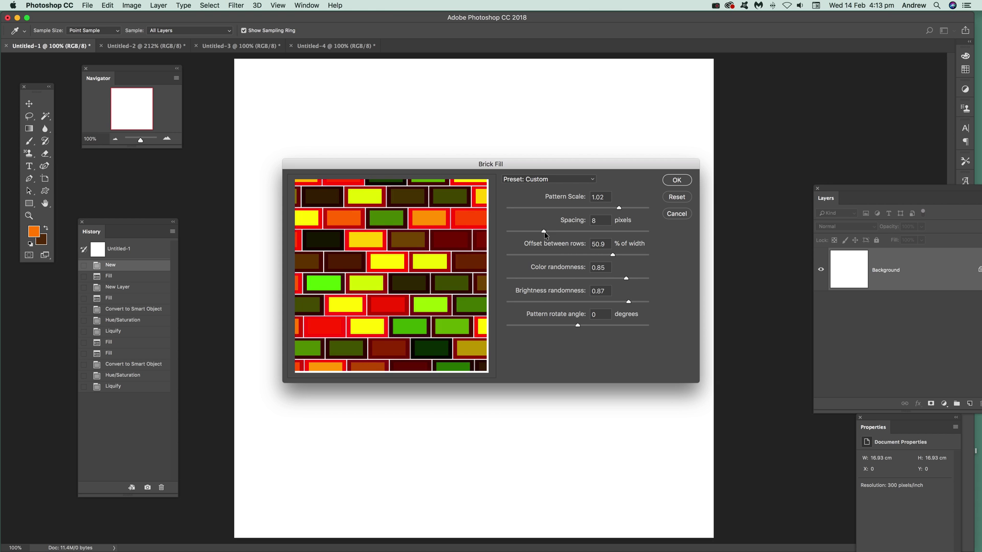
pyautogui.moveTo(543, 232)
pyautogui.mouseDown()
pyautogui.moveTo(561, 231)
pyautogui.moveTo(526, 237)
pyautogui.moveTo(549, 234)
pyautogui.mouseUp()
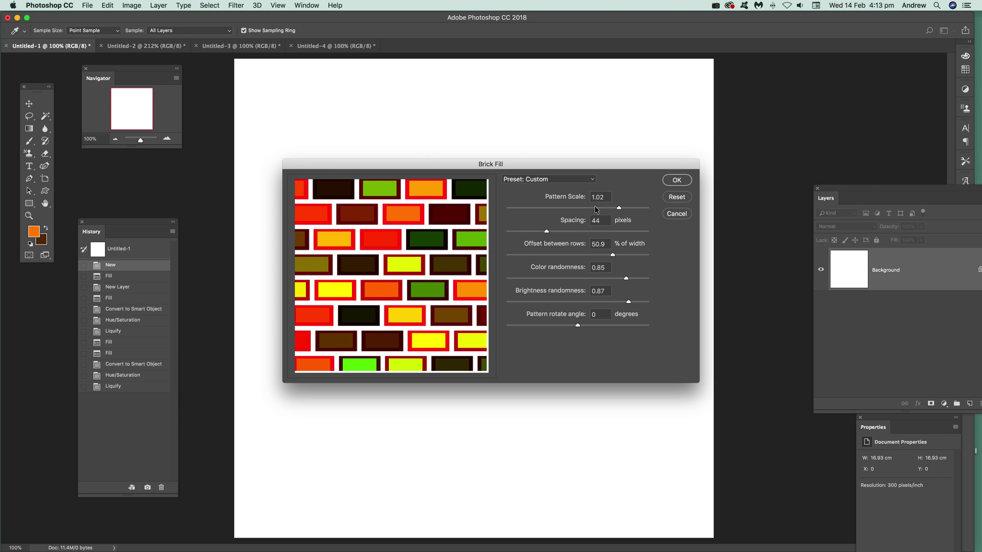
# Step: Apply the brick fill, invert its colours, then revert to the blank New history state
pyautogui.click(675, 181)
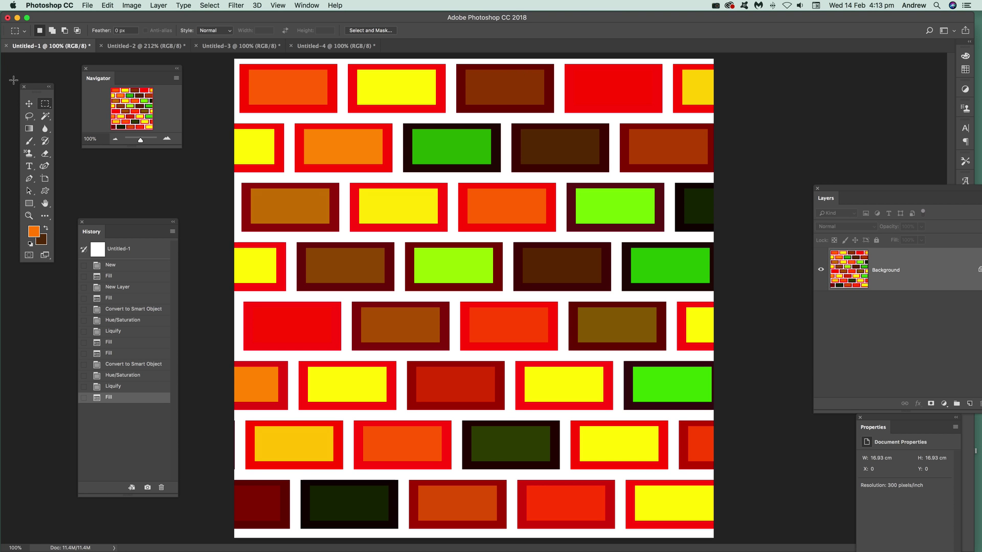
pyautogui.click(131, 5)
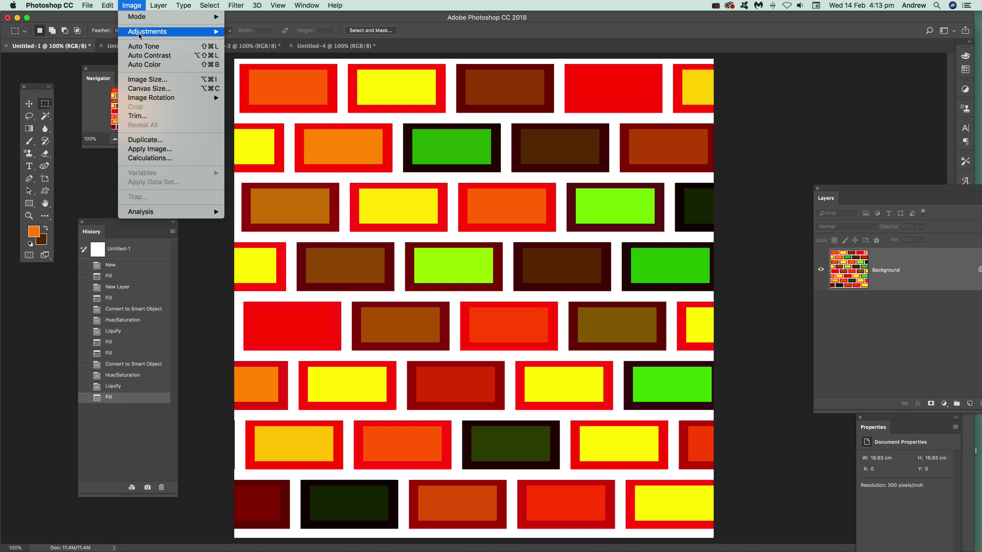
pyautogui.moveTo(151, 32)
pyautogui.click(258, 143)
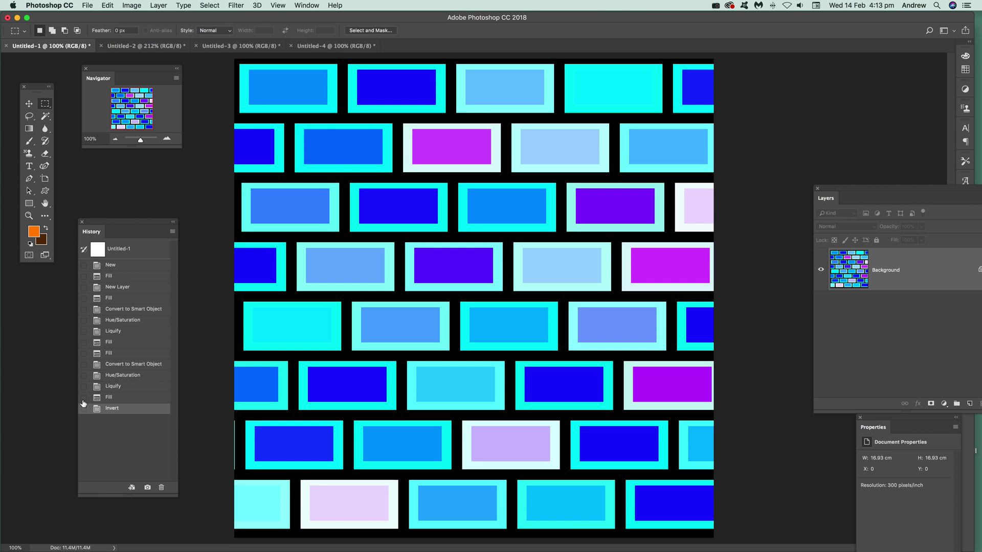
pyautogui.click(118, 266)
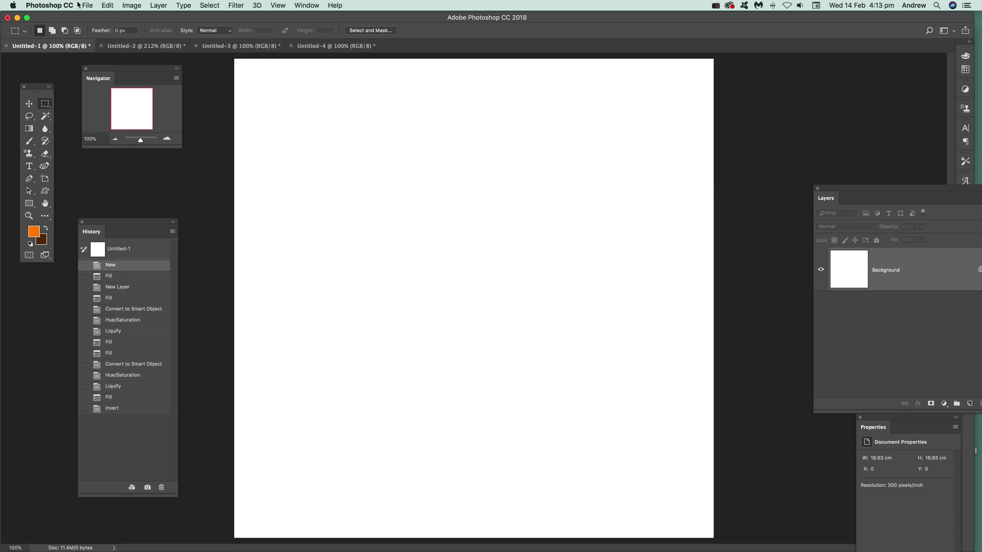
# Step: Reopen Fill with Pattern contents, the dark swirled custom pattern and the Brick Fill script
pyautogui.click(108, 5)
pyautogui.click(115, 160)
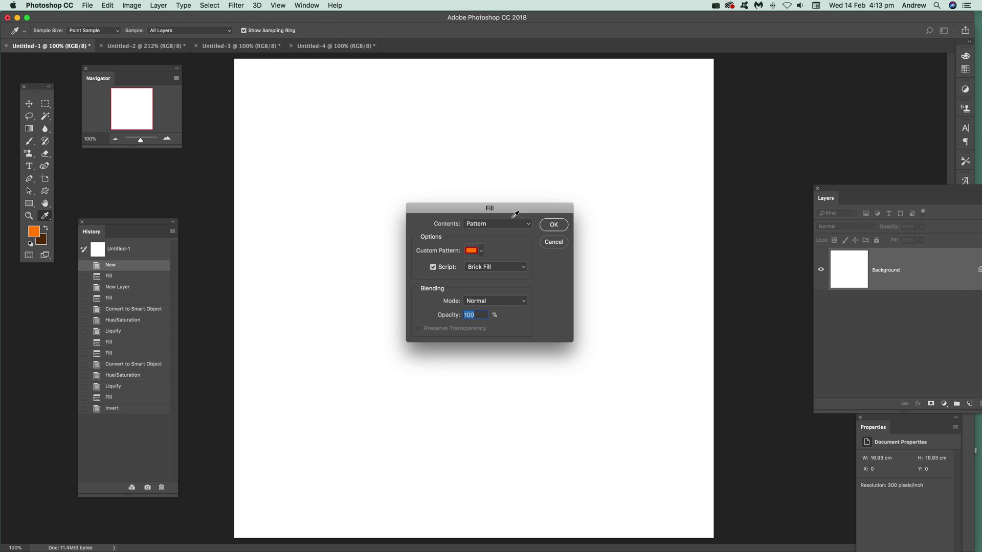
pyautogui.click(483, 231)
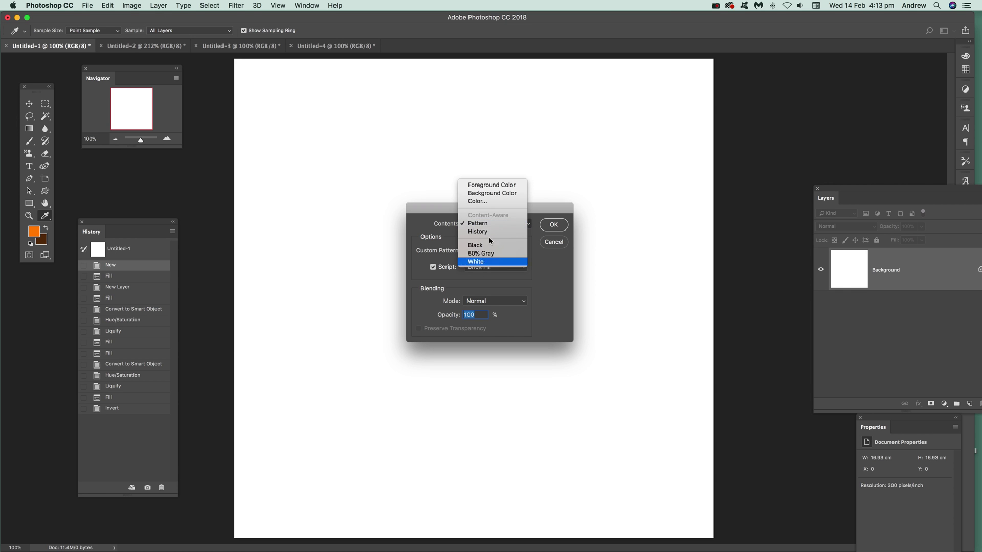
pyautogui.click(483, 224)
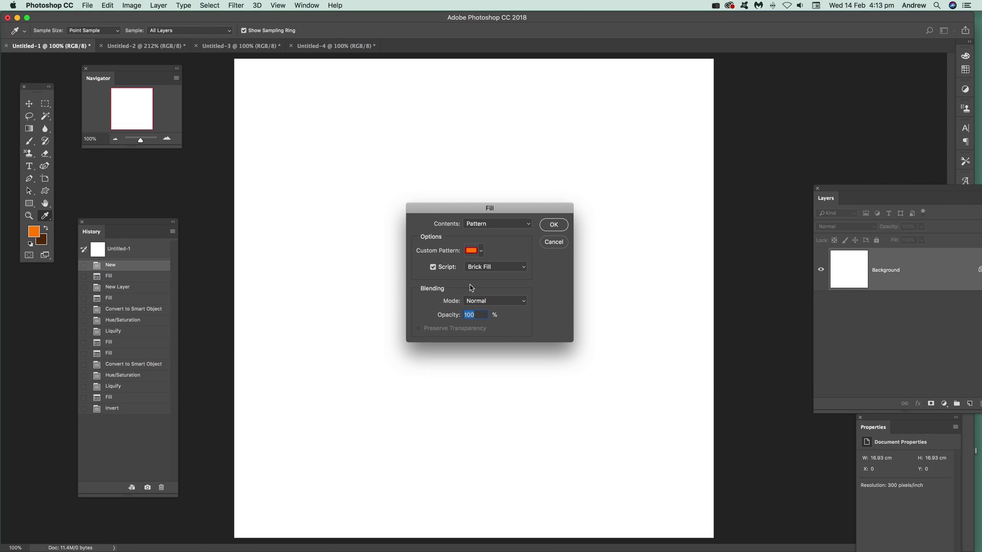
pyautogui.click(472, 252)
pyautogui.click(440, 318)
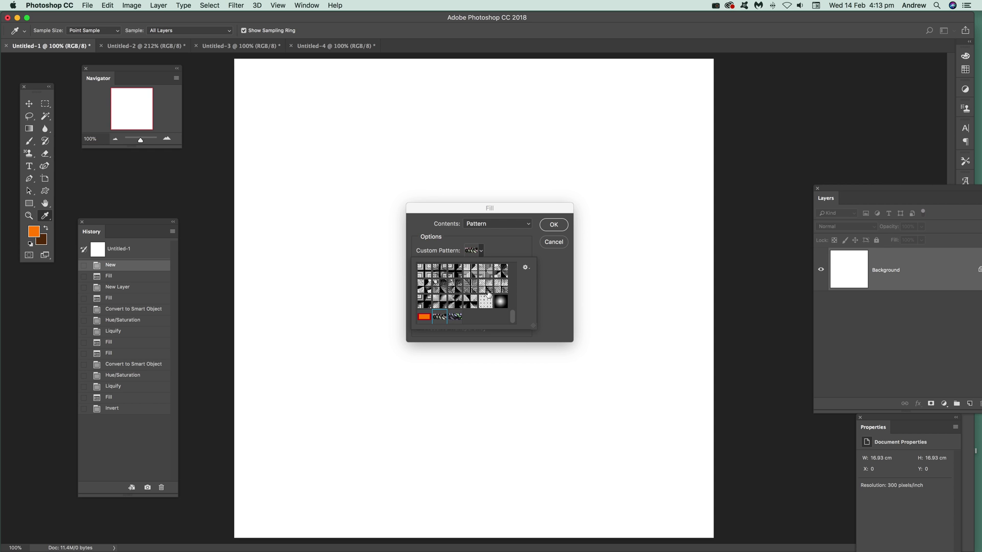
pyautogui.click(455, 318)
pyautogui.click(506, 248)
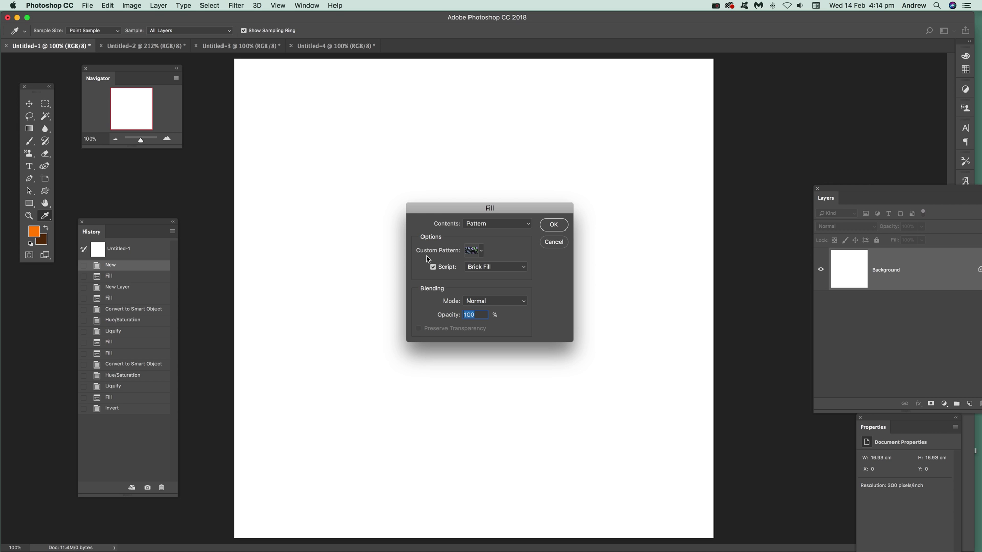
pyautogui.click(556, 226)
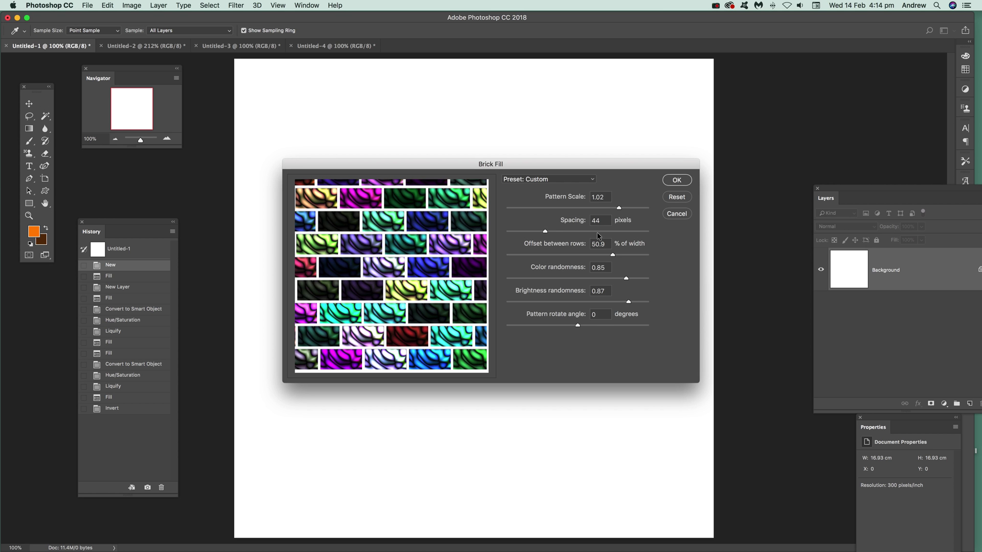
# Step: Set Brick Fill spacing to -71 pixels so the swirled bricks overlap, and apply it
pyautogui.moveTo(545, 235); pyautogui.dragTo(539, 235)
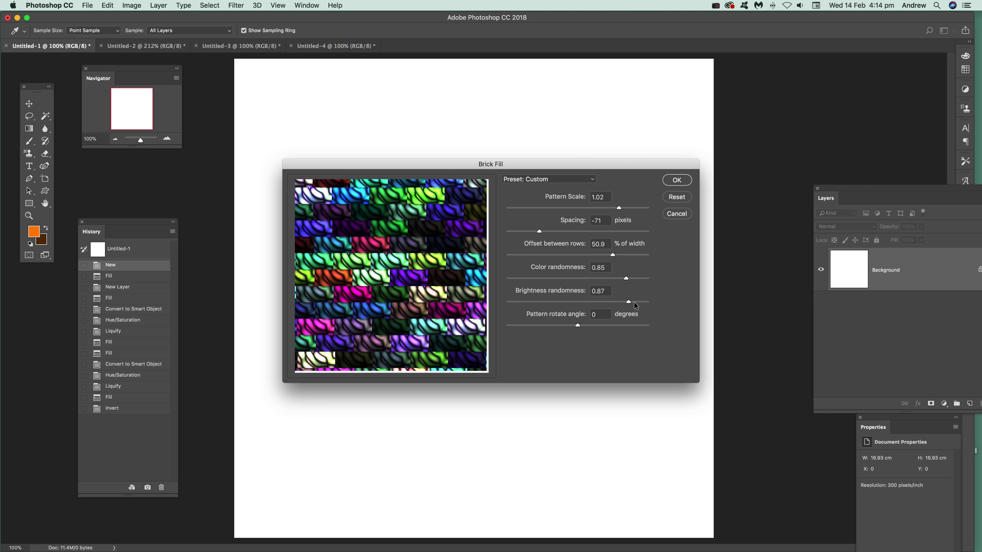
pyautogui.click(676, 181)
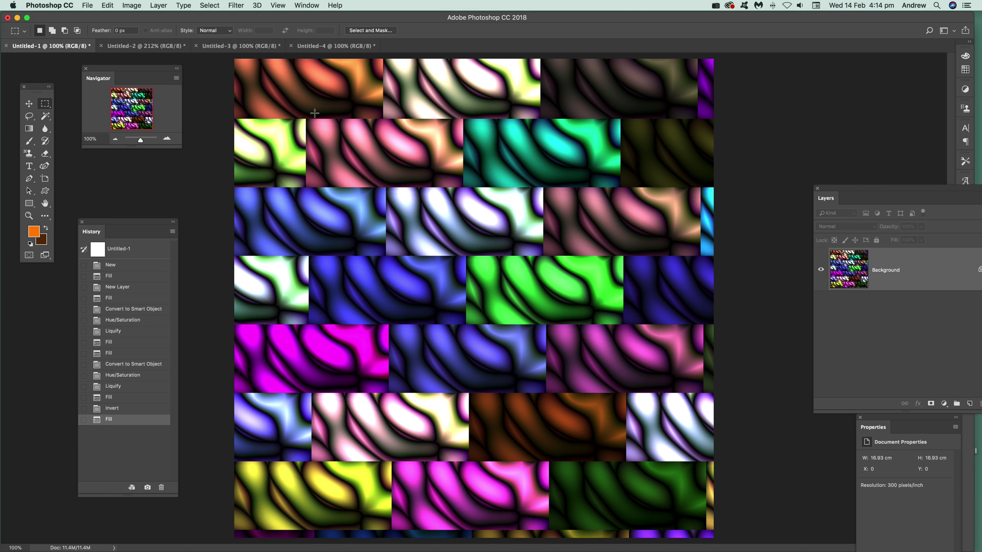
# Step: Convert the layer into a 3D plane mesh from its depth map, then select the Move tool
pyautogui.click(231, 6)
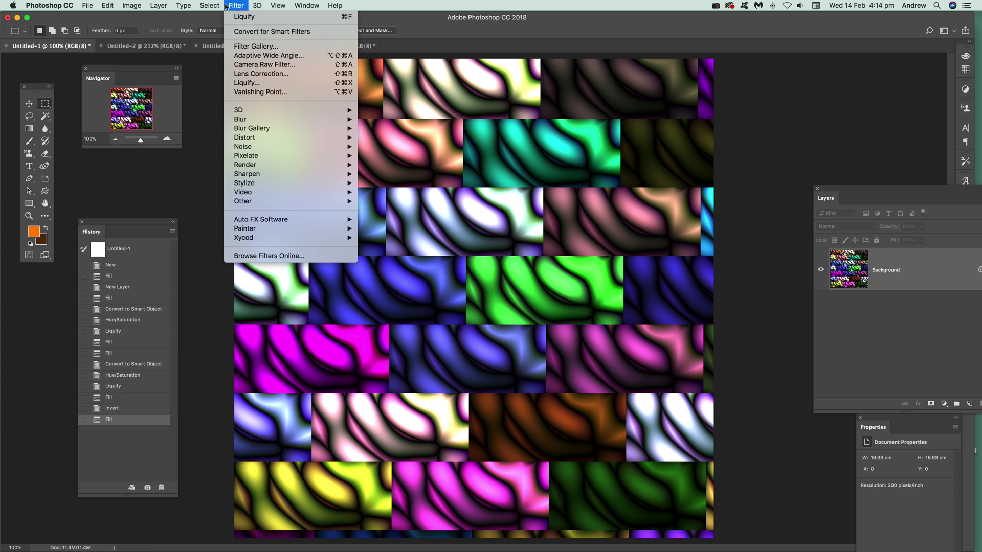
pyautogui.moveTo(256, 5)
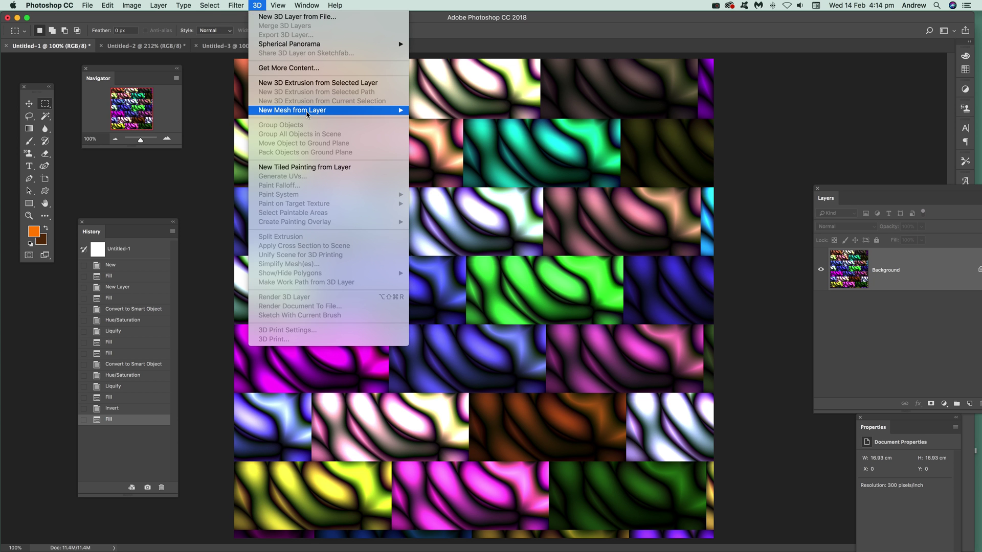
pyautogui.moveTo(308, 111)
pyautogui.moveTo(455, 129)
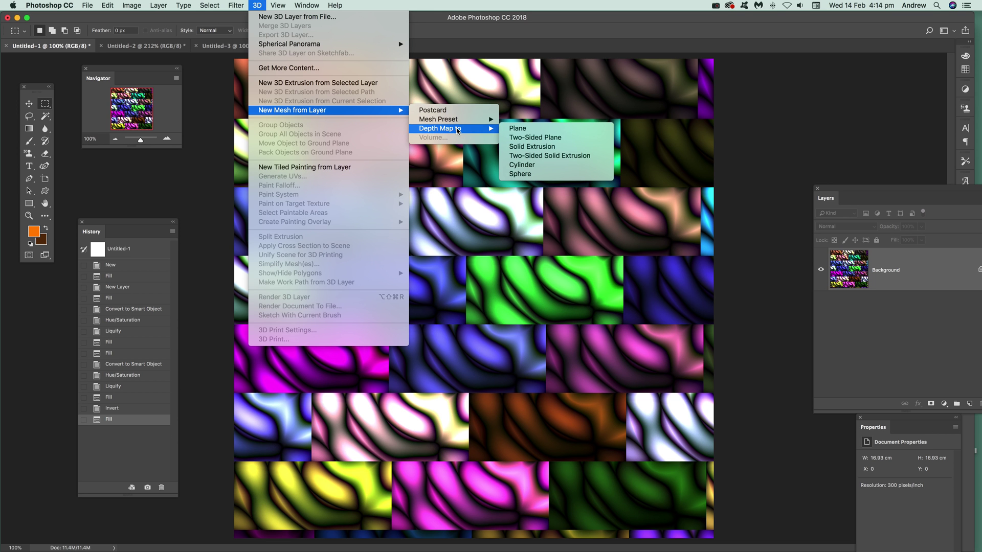
pyautogui.click(532, 133)
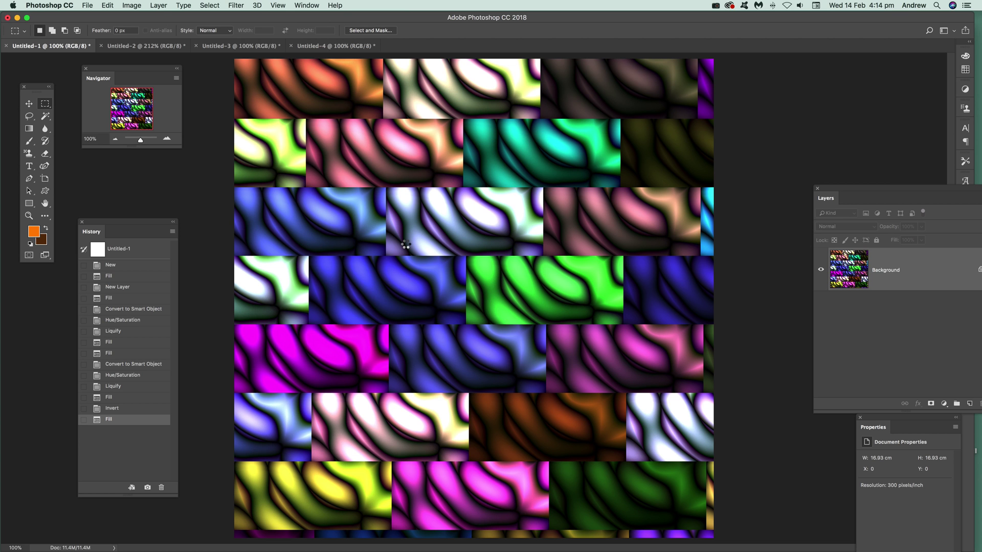
pyautogui.press('v')
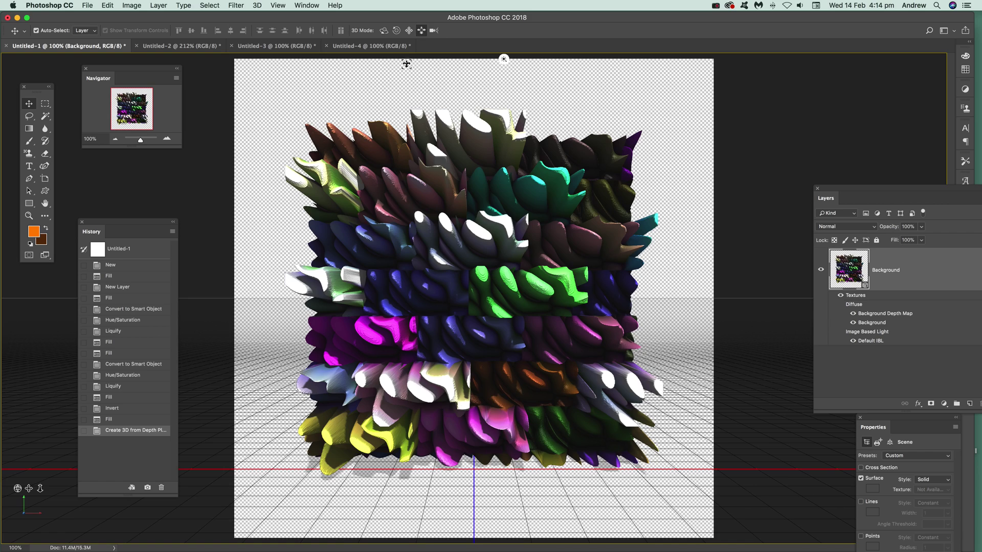
# Step: Rotate the 3D mesh to a low, angled view of its spiky ridges
pyautogui.click(384, 30)
pyautogui.moveTo(399, 136); pyautogui.dragTo(426, 190)
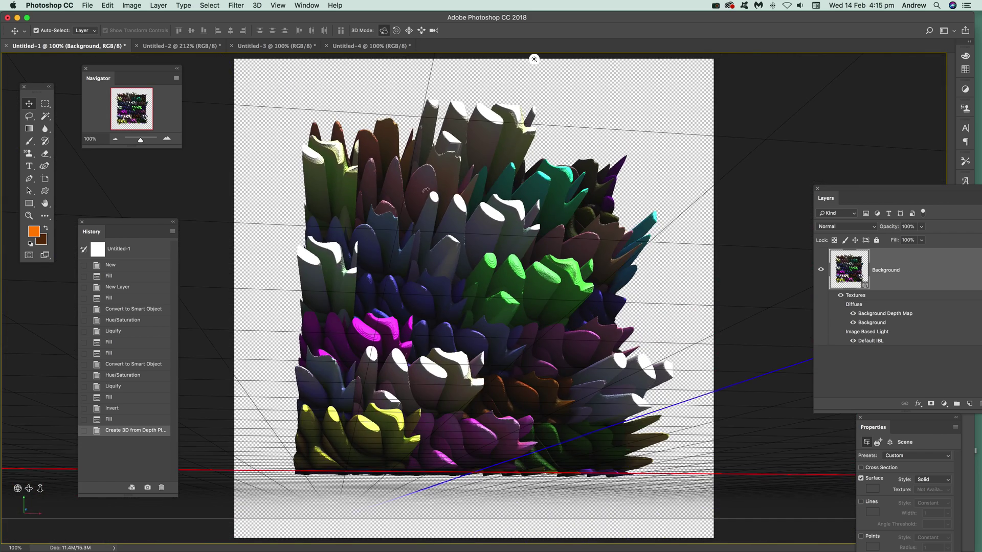